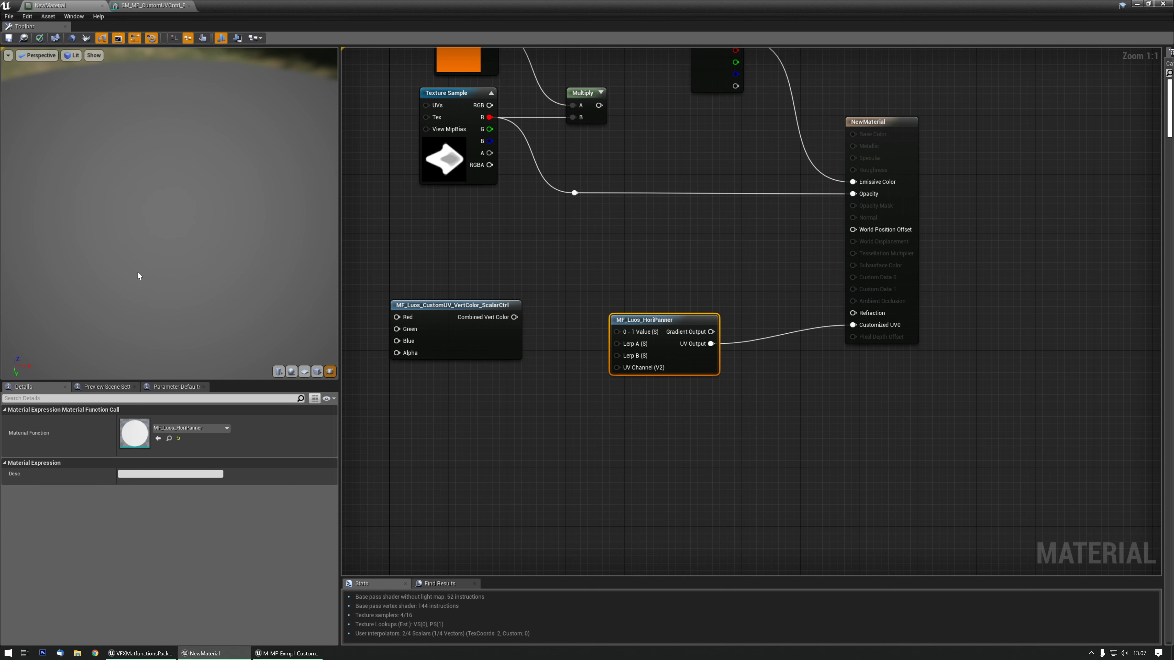
Connect the ScalarCtrl function's Combined Vert Color output to MF_Luos_HoriPanner's 0-1 Value input and space the two nodes apart
{"action": "right_click_drag", "start_coordinate": [540, 307], "coordinate": [567, 247]}
{"action": "mouse_move", "coordinate": [491, 246]}
{"action": "left_mouse_down"}
{"action": "mouse_move", "coordinate": [491, 275]}
{"action": "mouse_move", "coordinate": [635, 291]}
{"action": "mouse_move", "coordinate": [565, 292]}
{"action": "mouse_move", "coordinate": [643, 272]}
{"action": "left_mouse_up"}
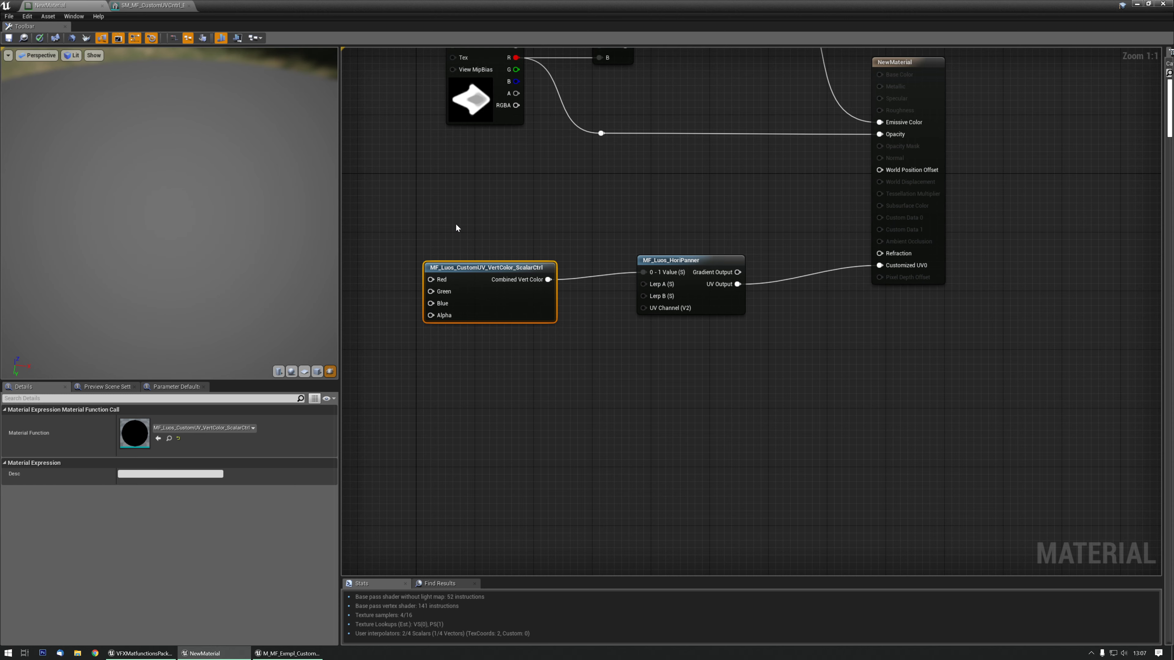
{"action": "right_click_drag", "start_coordinate": [506, 261], "coordinate": [564, 305]}
{"action": "left_click_drag", "start_coordinate": [564, 305], "coordinate": [440, 302]}
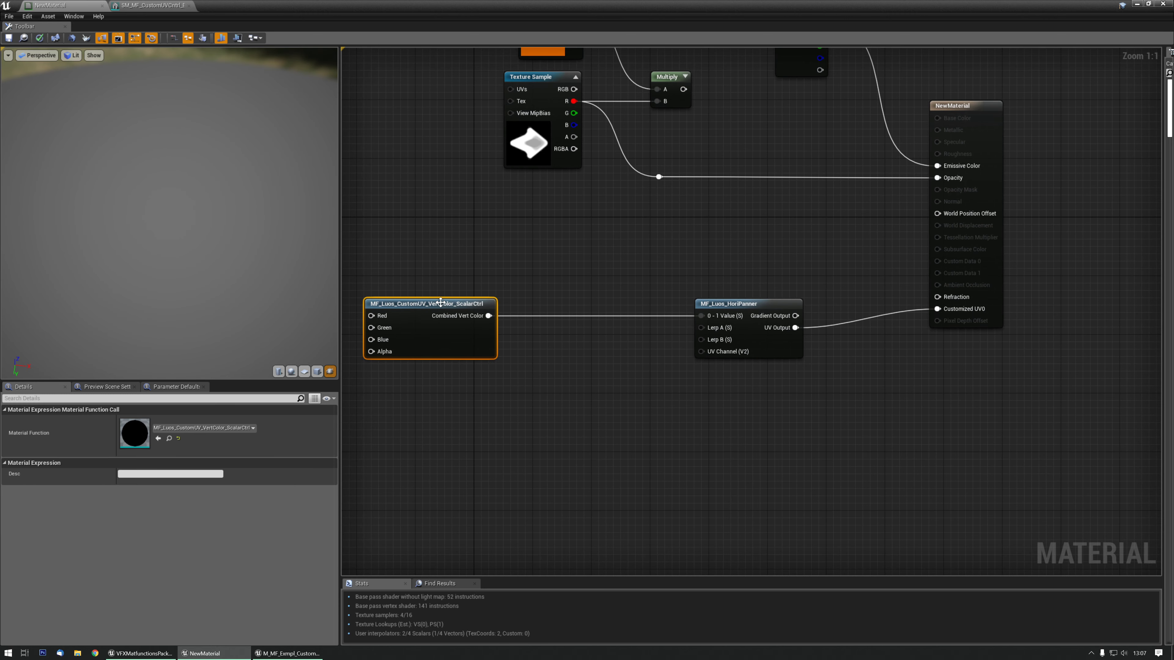
Add an MF_Luos_TimeSine function node between the ScalarCtrl and HoriPanner nodes
{"action": "right_click", "coordinate": [550, 348]}
{"action": "type", "text": "time"}
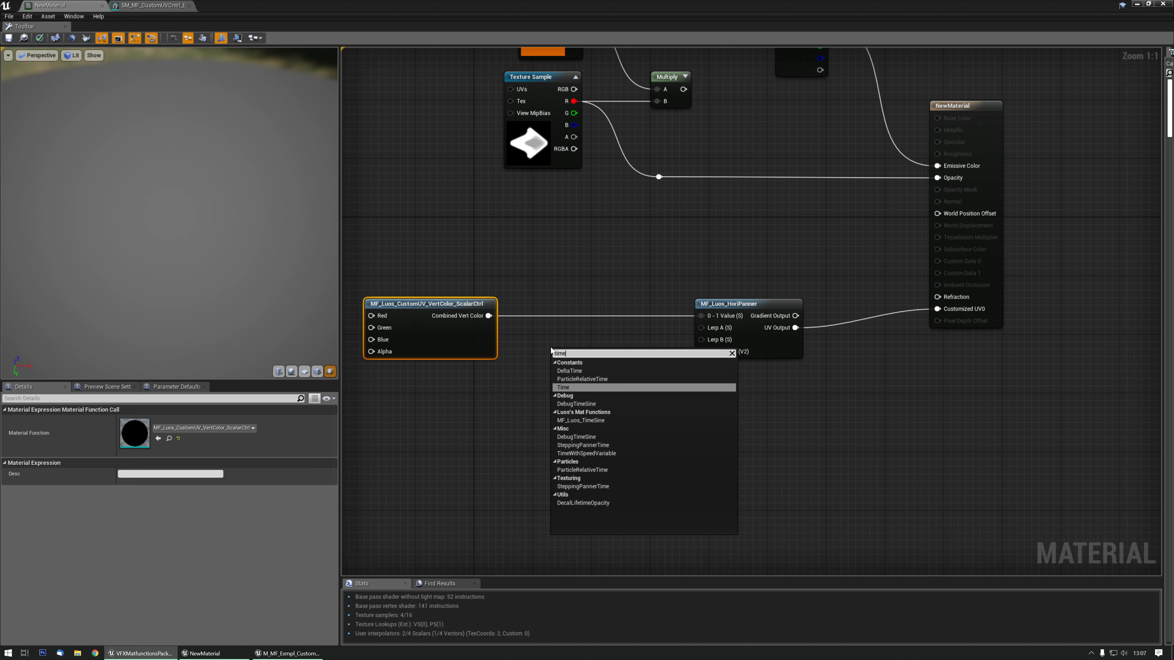
{"action": "key", "text": "Down"}
{"action": "key", "text": "Down"}
{"action": "key", "text": "Down"}
{"action": "key", "text": "Up"}
{"action": "key", "text": "Return"}
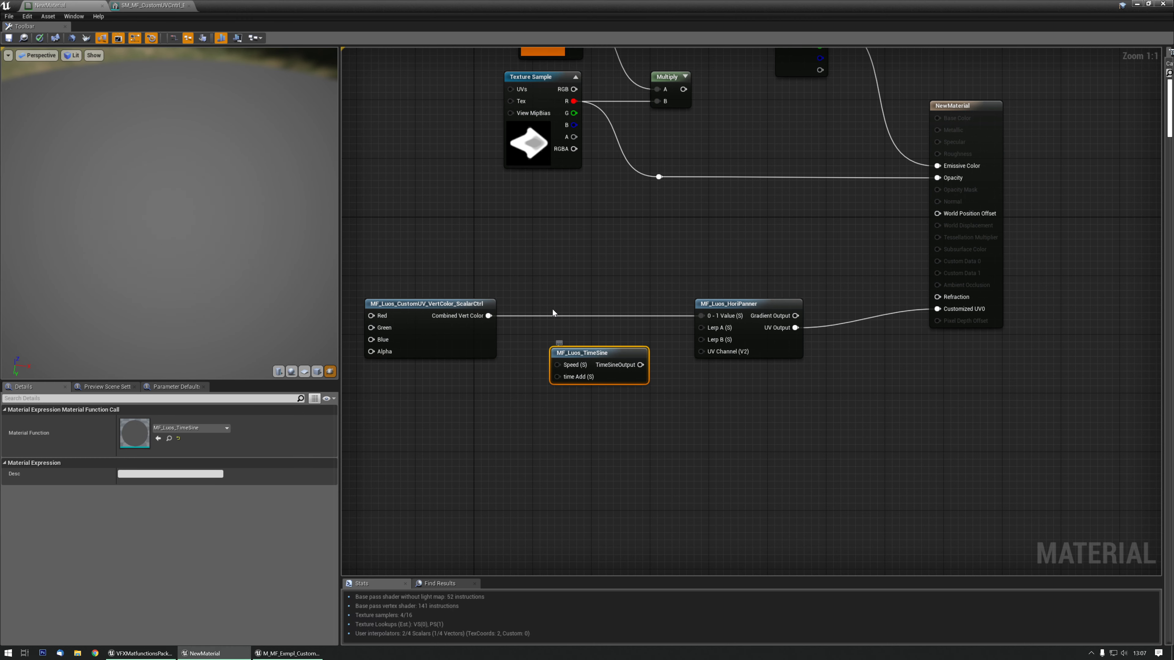
Route Combined Vert Color into TimeSine's time Add input and TimeSineOutput into HoriPanner's 0-1 Value, lining up the nodes
{"action": "left_click_drag", "start_coordinate": [488, 316], "coordinate": [557, 376]}
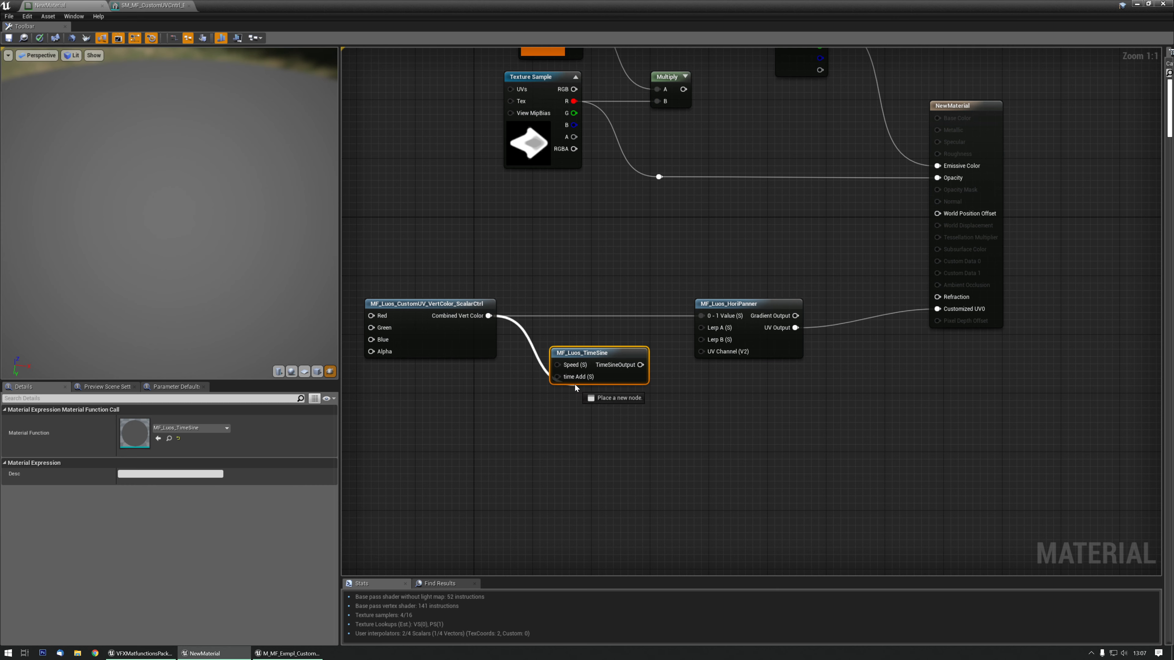
{"action": "left_click_drag", "start_coordinate": [640, 365], "coordinate": [706, 316]}
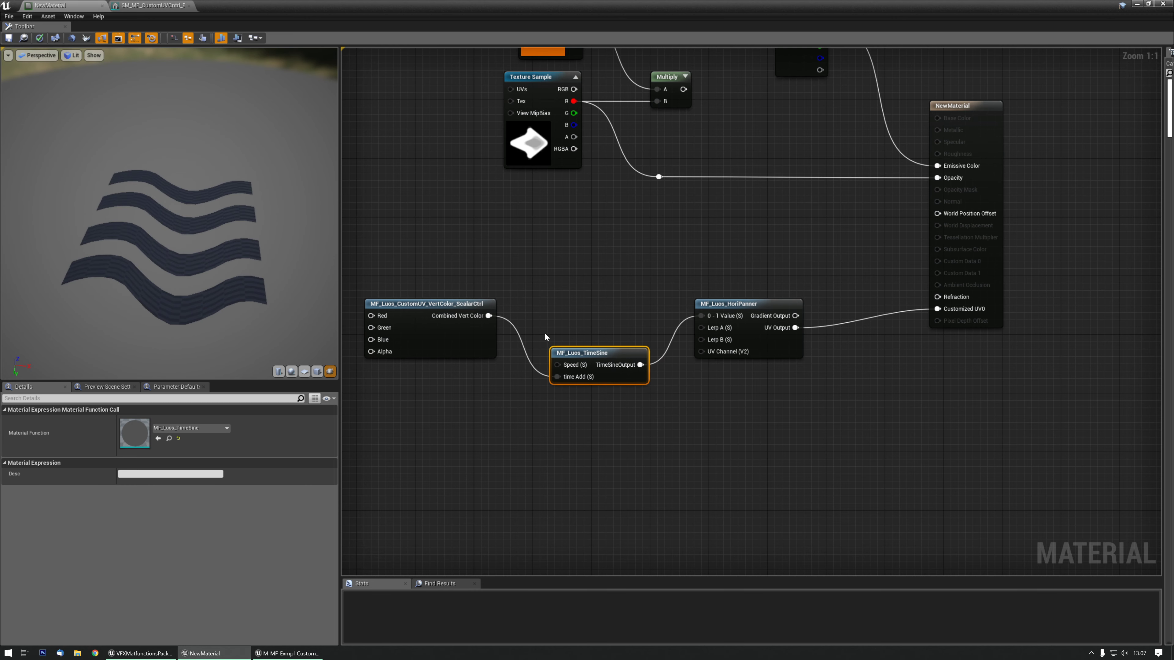
{"action": "left_click_drag", "start_coordinate": [440, 311], "coordinate": [409, 311]}
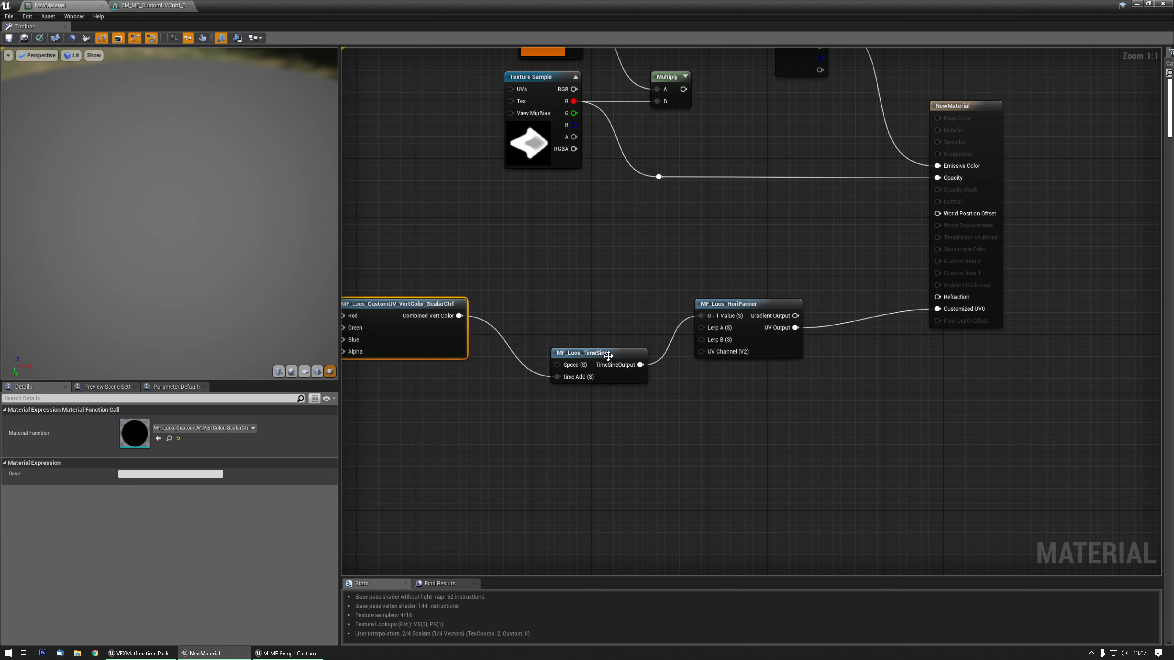
{"action": "left_click_drag", "start_coordinate": [606, 353], "coordinate": [633, 304]}
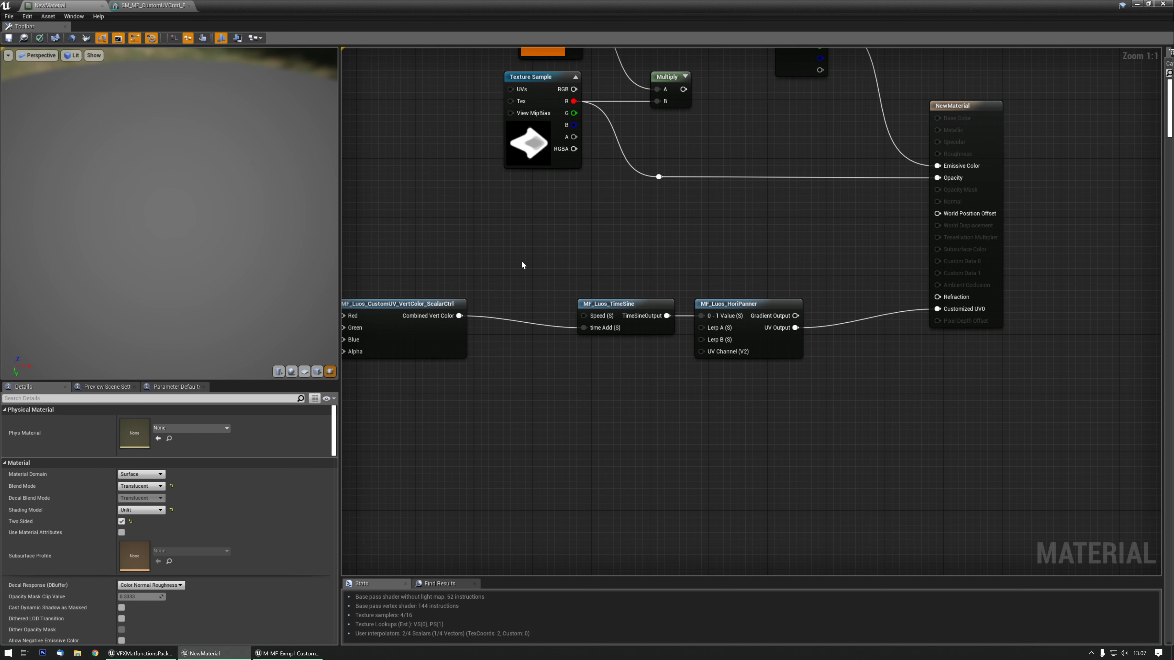
Add a constant of 0.5 and connect it to the Speed input of MF_Luos_TimeSine
{"action": "left_click", "coordinate": [521, 262]}
{"action": "left_click_drag", "start_coordinate": [536, 280], "coordinate": [587, 319]}
{"action": "left_click", "coordinate": [138, 421]}
{"action": "type", "text": "0.5"}
{"action": "key", "text": "Return"}
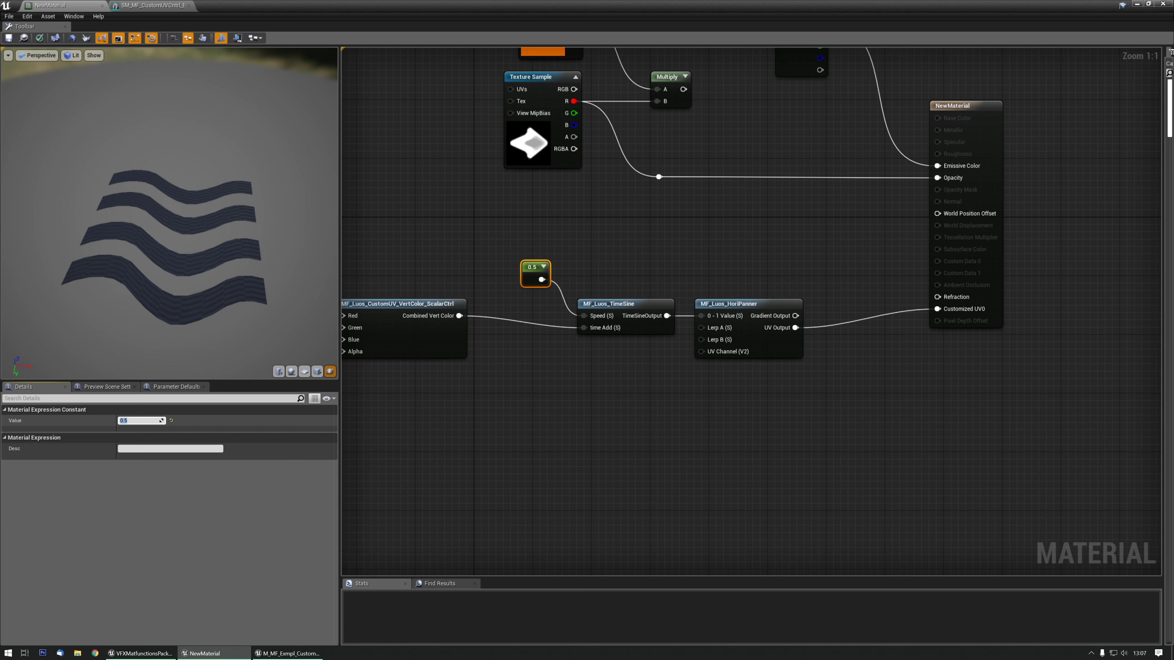
Add a constant node and connect it to the Red input of the repositioned ScalarCtrl function node
{"action": "right_click_drag", "start_coordinate": [479, 403], "coordinate": [657, 410]}
{"action": "left_click_drag", "start_coordinate": [578, 314], "coordinate": [635, 321]}
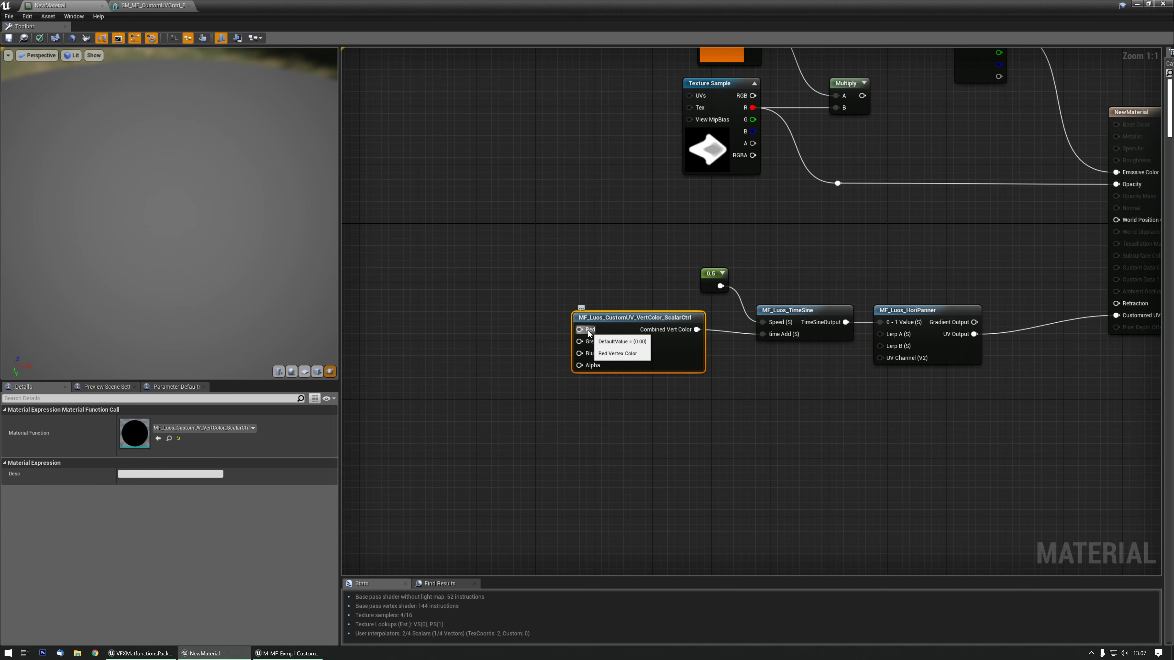
{"action": "left_click", "coordinate": [527, 319]}
{"action": "left_click_drag", "start_coordinate": [536, 327], "coordinate": [578, 329]}
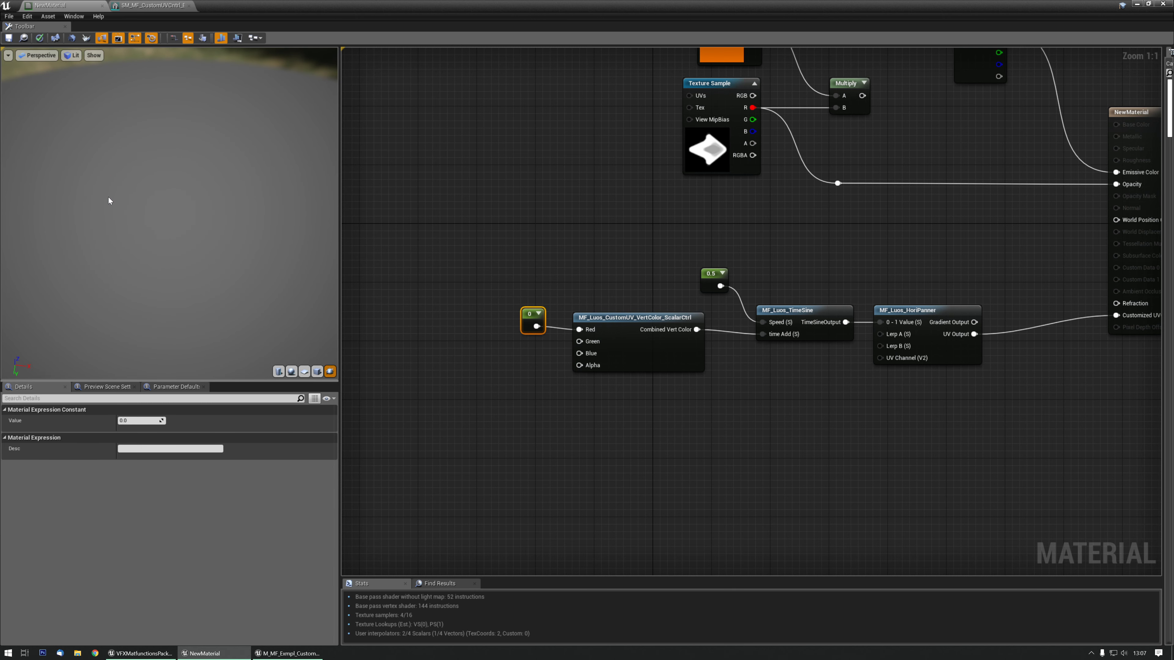
{"action": "left_click", "coordinate": [505, 318]}
{"action": "left_click_drag", "start_coordinate": [529, 315], "coordinate": [520, 289]}
Set the value of the constant feeding the Red input to 0.25
{"action": "left_click", "coordinate": [139, 421]}
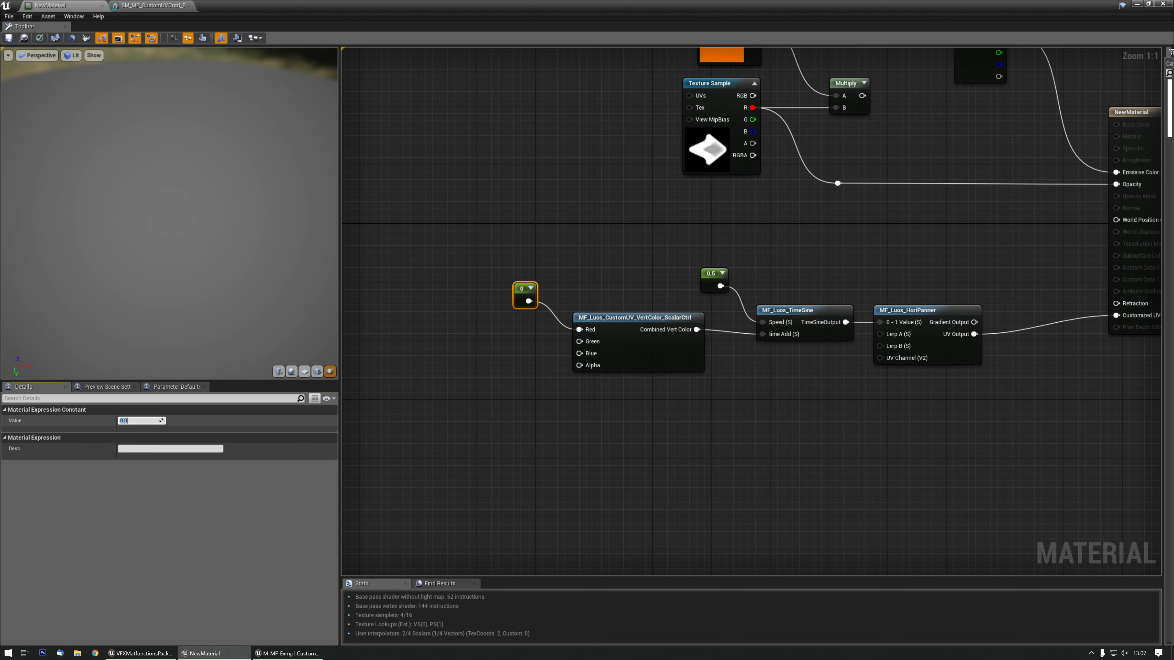
{"action": "left_click", "coordinate": [150, 422]}
{"action": "key", "text": "BackSpace"}
{"action": "type", "text": "25"}
{"action": "key", "text": "Return"}
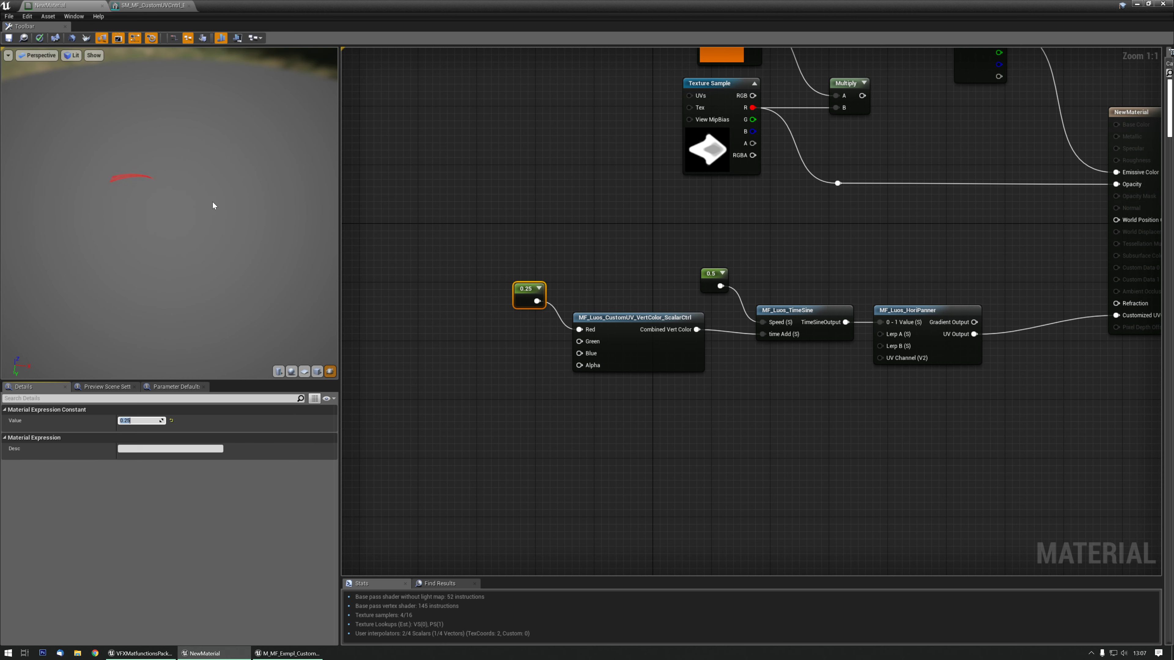
Add a constant of 0.5 below the Red constant and connect it to the ScalarCtrl node's Green input
{"action": "left_click_drag", "start_coordinate": [526, 296], "coordinate": [512, 282]}
{"action": "left_click", "coordinate": [503, 328]}
{"action": "left_click", "coordinate": [499, 326]}
{"action": "left_click_drag", "start_coordinate": [515, 343], "coordinate": [579, 341]}
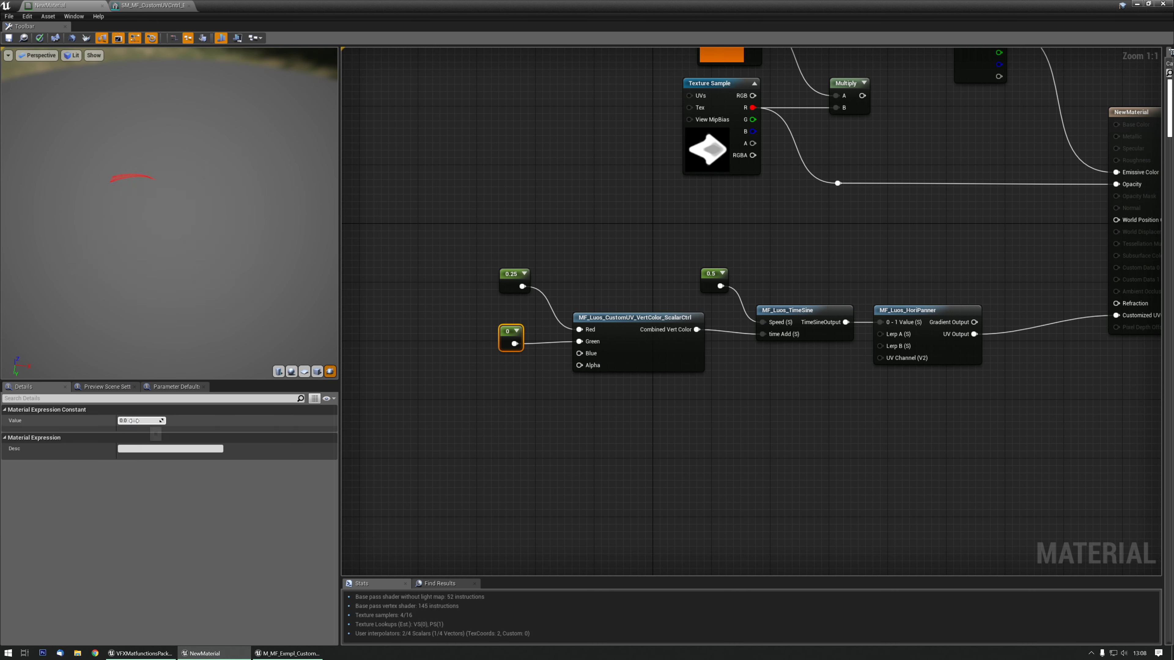
{"action": "left_click", "coordinate": [134, 421]}
{"action": "type", "text": "0.5"}
{"action": "key", "text": "Return"}
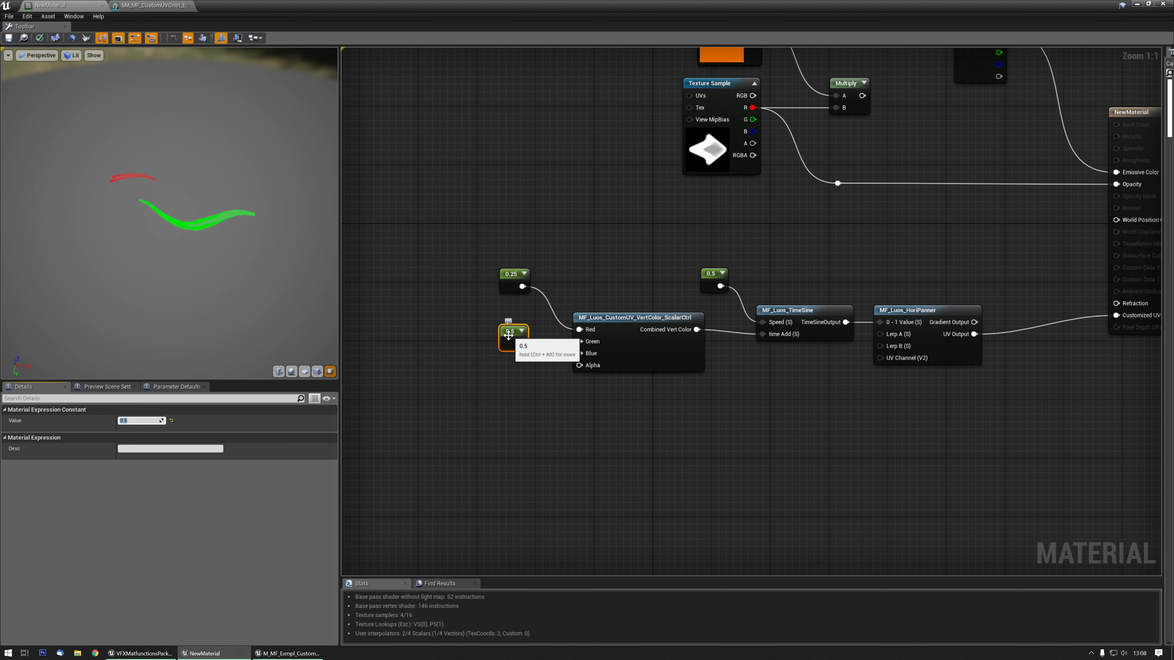
{"action": "left_click_drag", "start_coordinate": [507, 335], "coordinate": [506, 336]}
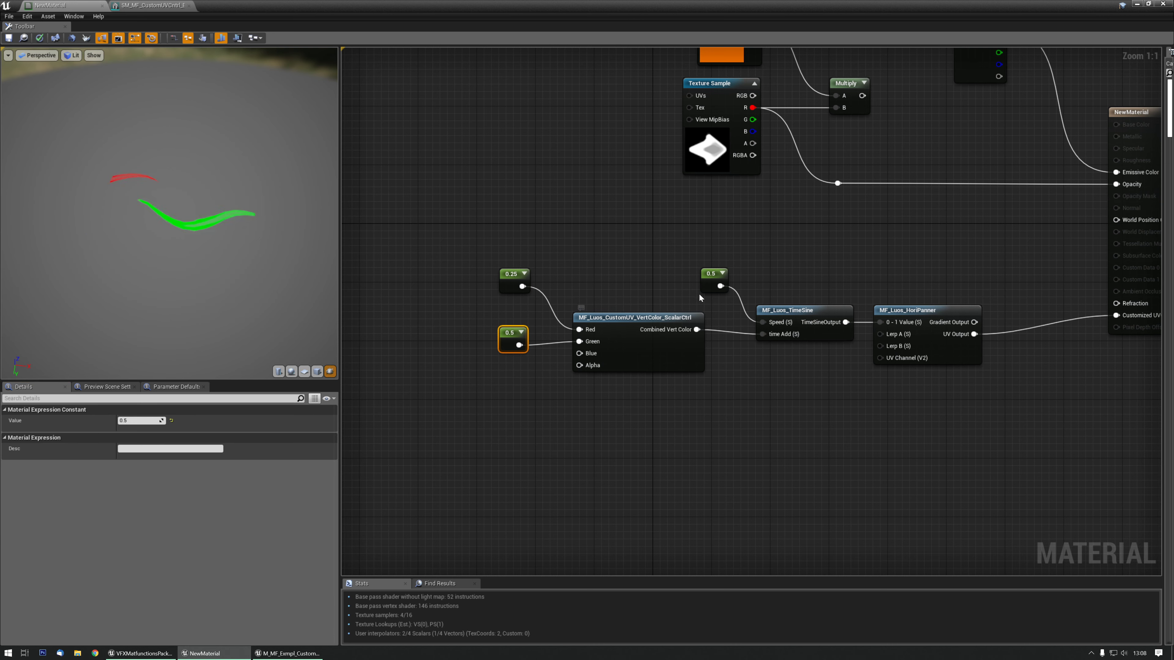
Add a constant of 0.75 below the Green constant and connect it to the ScalarCtrl node's Blue input
{"action": "right_click_drag", "start_coordinate": [993, 404], "coordinate": [876, 407]}
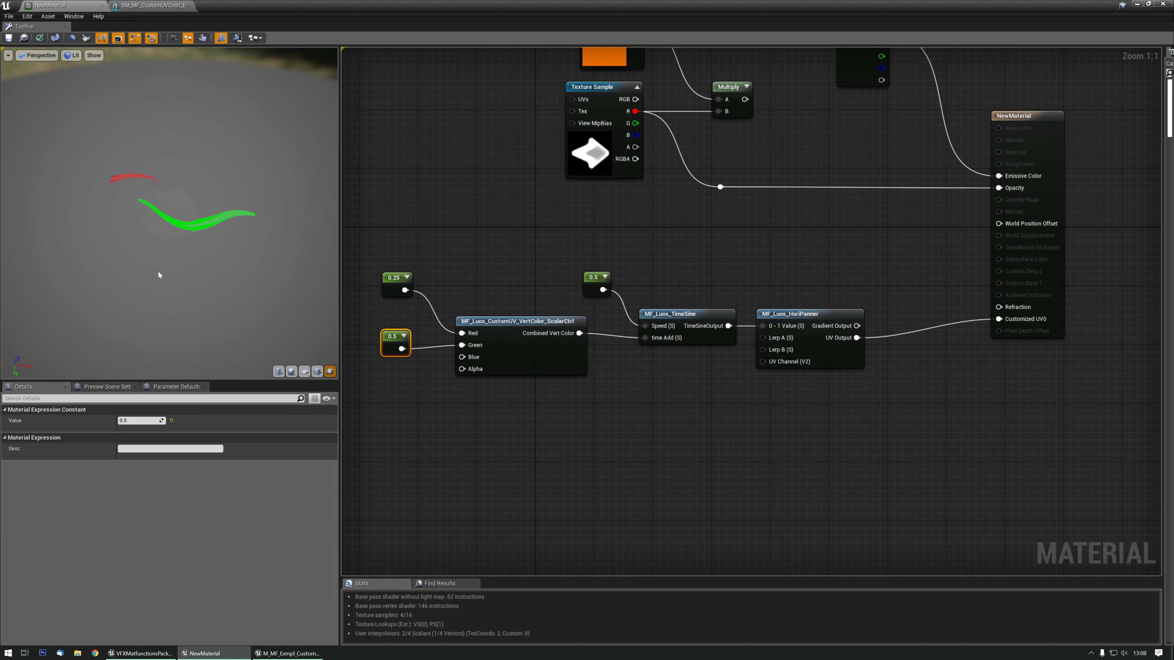
{"action": "right_click_drag", "start_coordinate": [352, 330], "coordinate": [464, 307]}
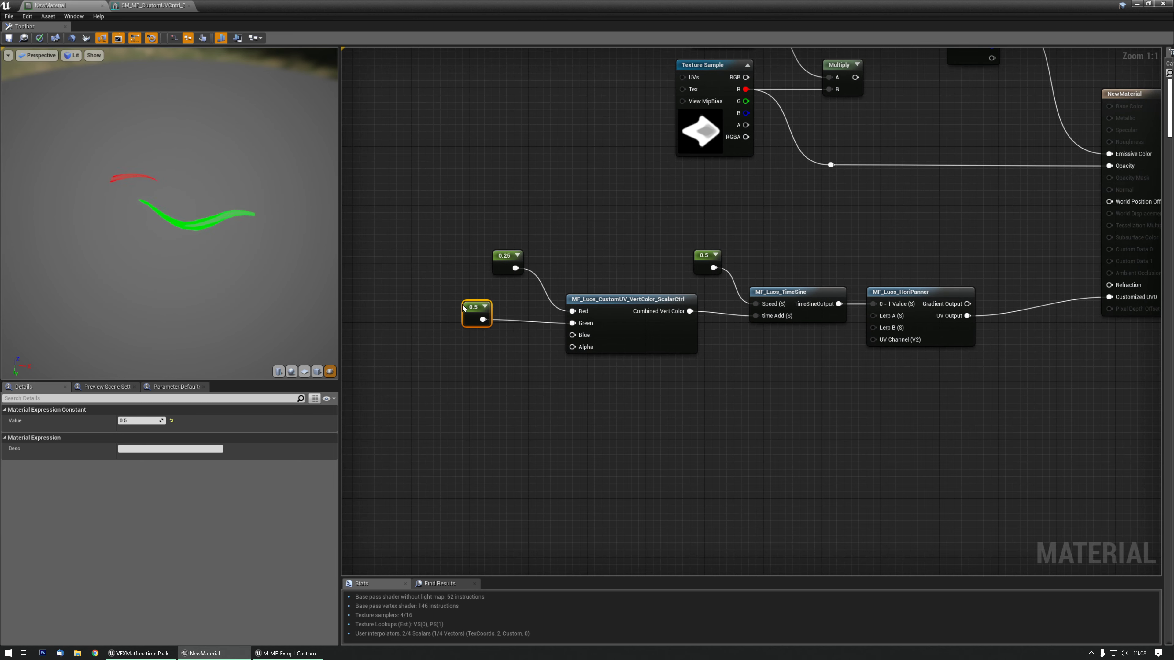
{"action": "left_click", "coordinate": [497, 345]}
{"action": "key", "text": "1"}
{"action": "left_click", "coordinate": [477, 340]}
{"action": "left_click_drag", "start_coordinate": [493, 359], "coordinate": [575, 338]}
{"action": "left_click", "coordinate": [138, 421]}
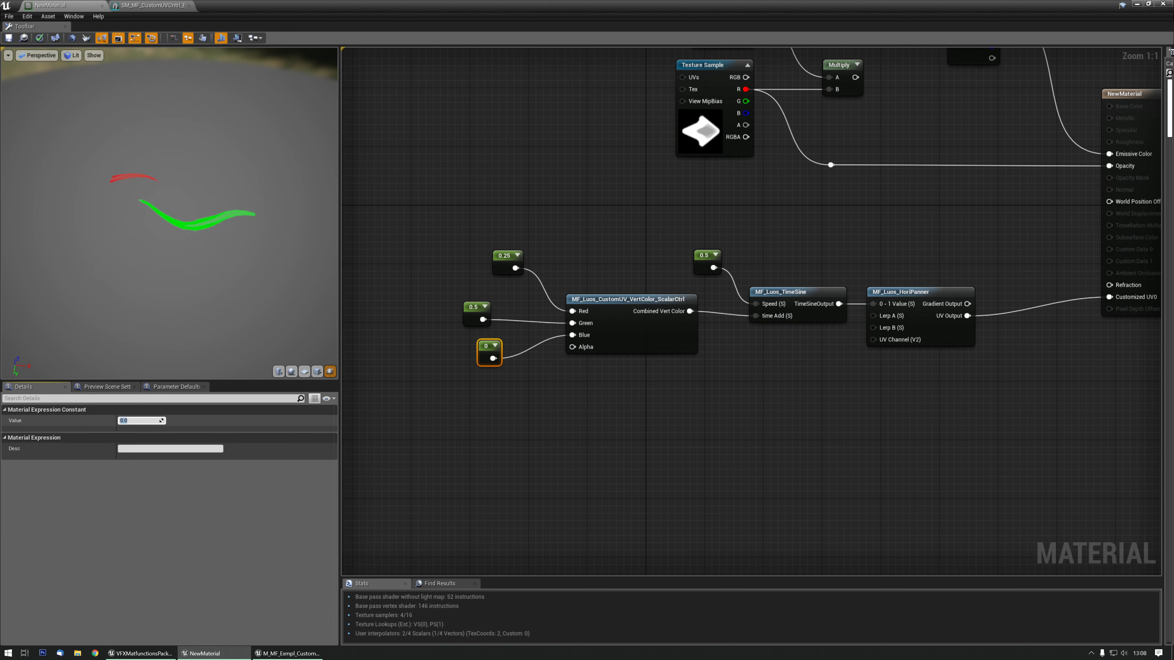
{"action": "type", "text": "0.75"}
{"action": "key", "text": "Return"}
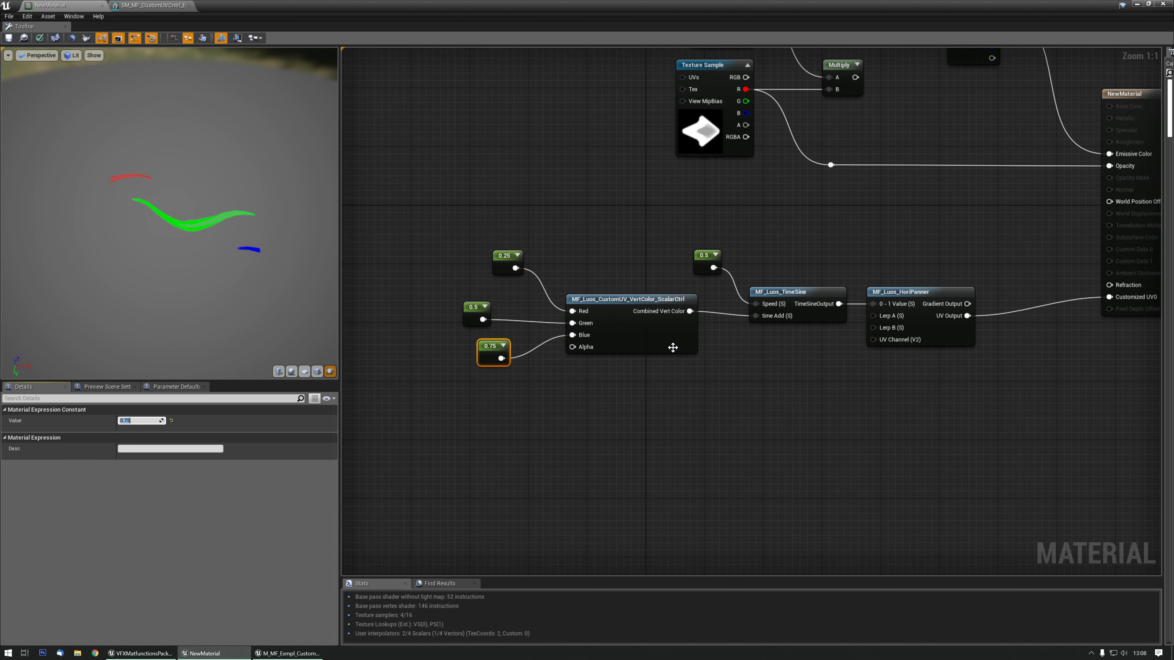
Delete the MF_Luos_TimeSine node together with the 0.5 constant feeding its Speed input
{"action": "right_click_drag", "start_coordinate": [760, 382], "coordinate": [647, 392]}
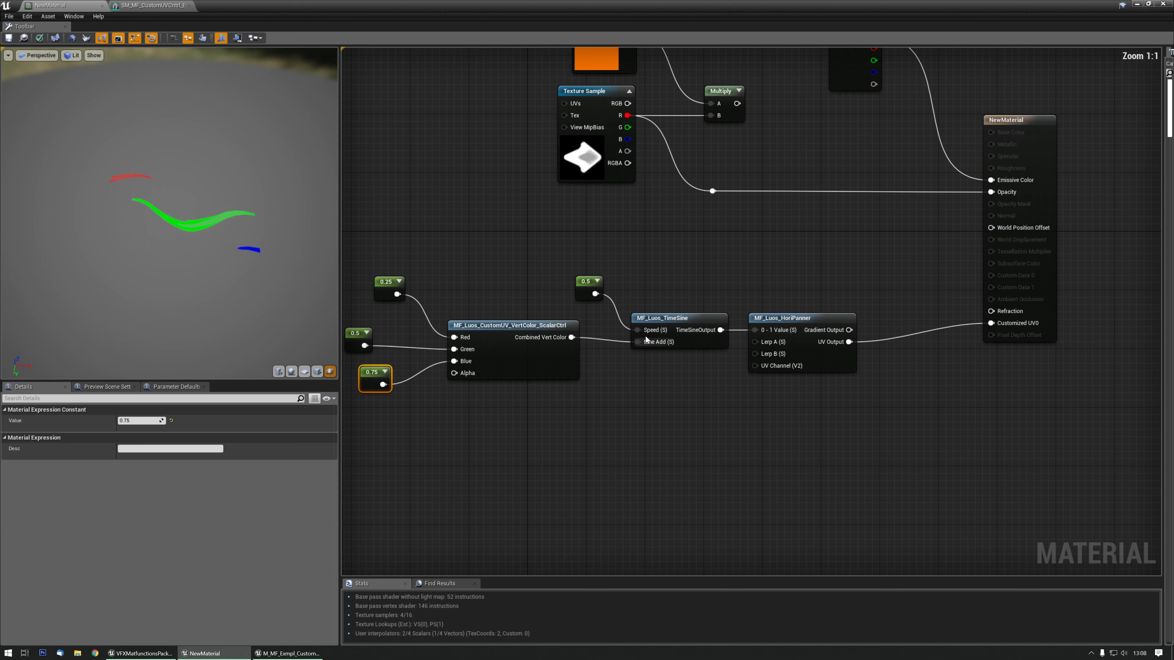
{"action": "left_click_drag", "start_coordinate": [600, 253], "coordinate": [638, 320]}
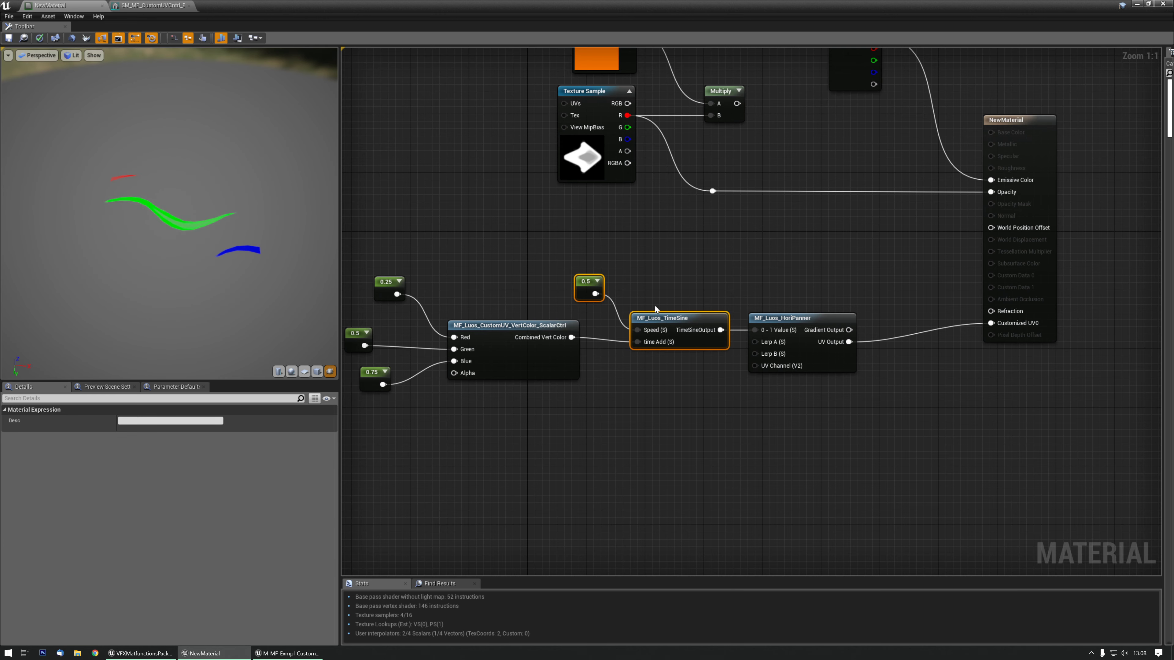
{"action": "key", "text": "Delete"}
Add a Time node above the gap between the ScalarCtrl and HoriPanner nodes
{"action": "right_click", "coordinate": [625, 287]}
{"action": "type", "text": "time"}
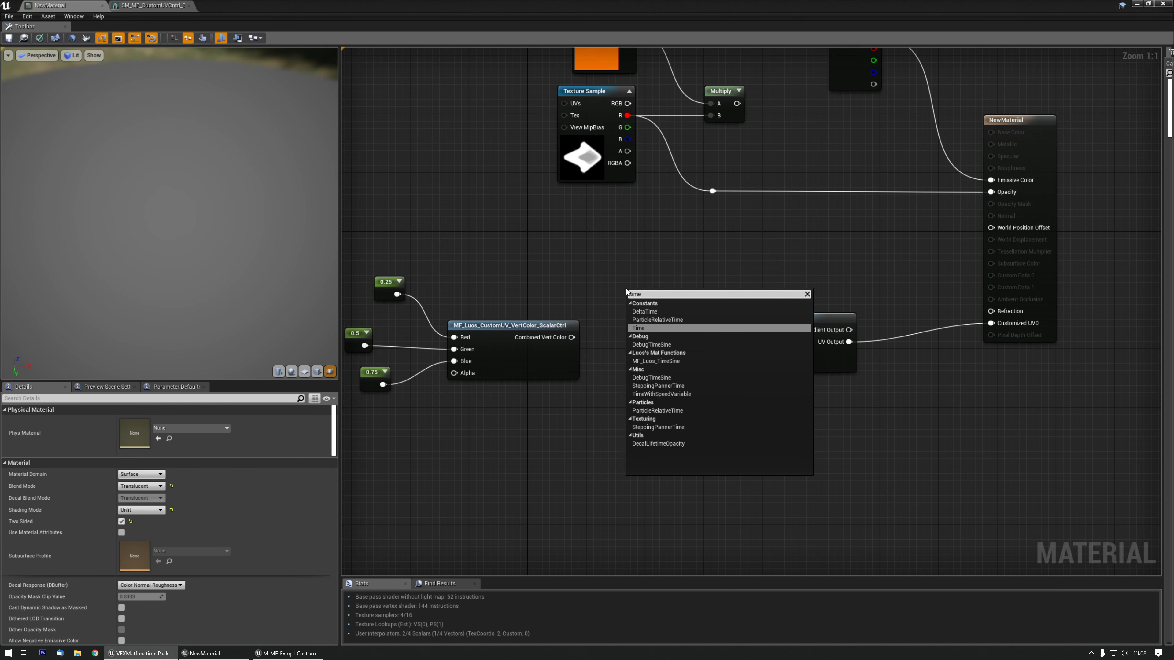
{"action": "key", "text": "Return"}
{"action": "left_click_drag", "start_coordinate": [646, 296], "coordinate": [600, 276]}
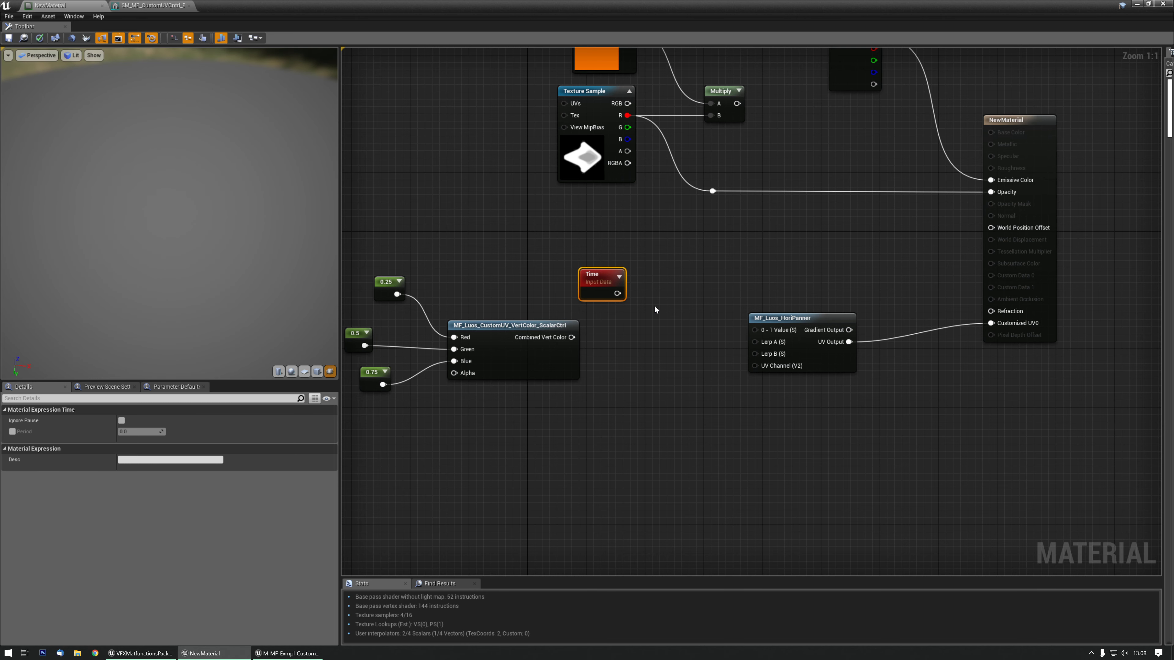
Insert an Add node combining Time (A) and Combined Vert Color (B), and feed its result into HoriPanner's 0-1 Value
{"action": "left_click", "coordinate": [643, 313]}
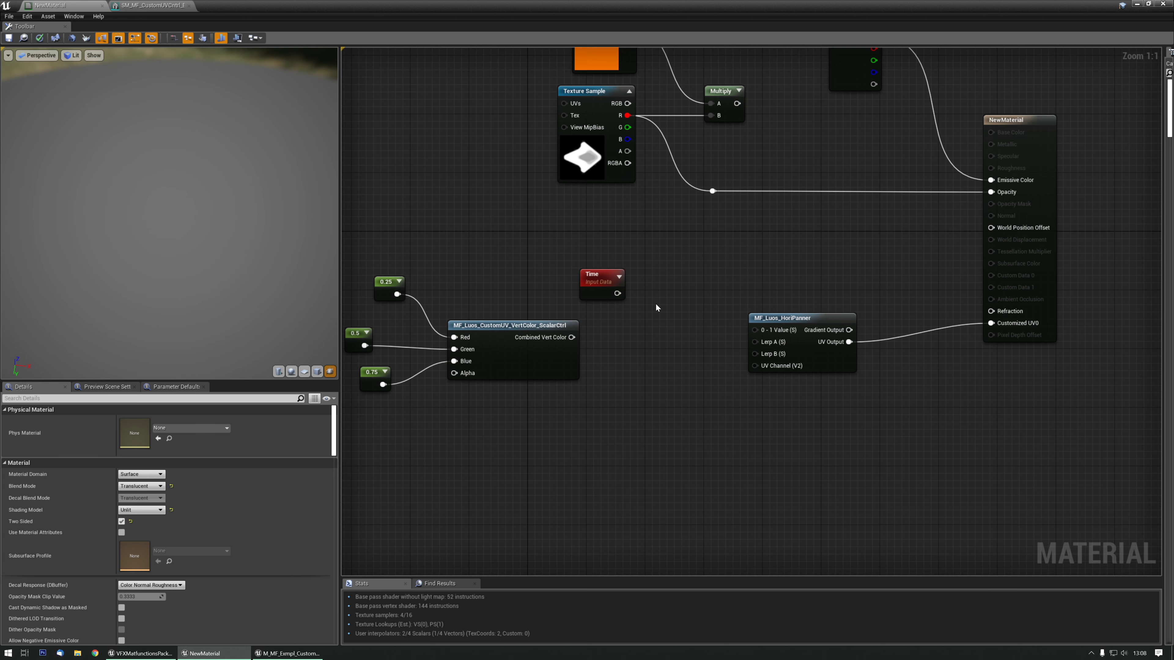
{"action": "left_click", "coordinate": [644, 300]}
{"action": "left_click_drag", "start_coordinate": [617, 293], "coordinate": [651, 319]}
{"action": "left_click_drag", "start_coordinate": [573, 338], "coordinate": [755, 330]}
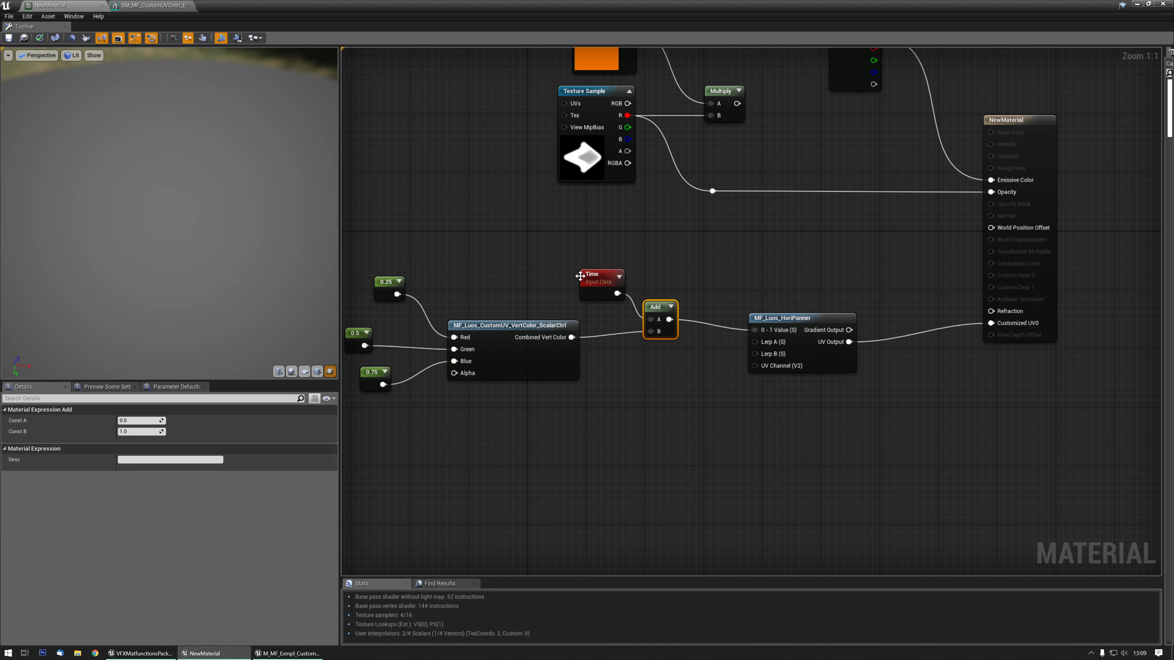
Enable a custom period on the Time node, trying 1 first and ending with 2
{"action": "left_click_drag", "start_coordinate": [580, 276], "coordinate": [568, 273]}
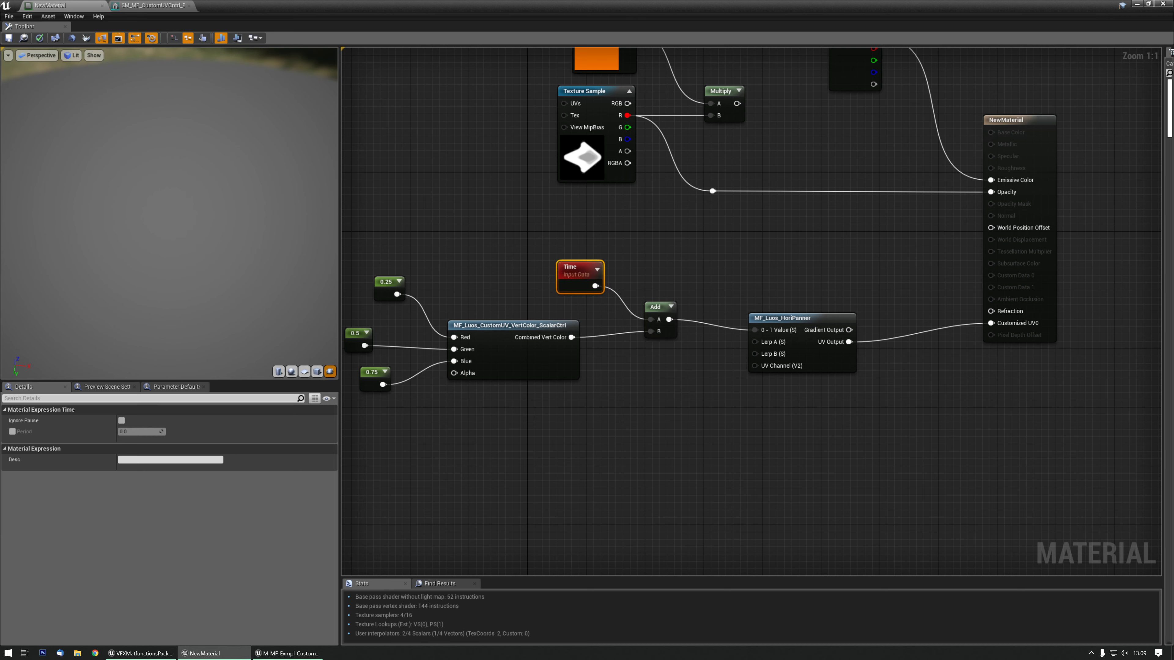
{"action": "left_click", "coordinate": [13, 431]}
{"action": "left_click", "coordinate": [134, 432]}
{"action": "type", "text": "1"}
{"action": "key", "text": "Return"}
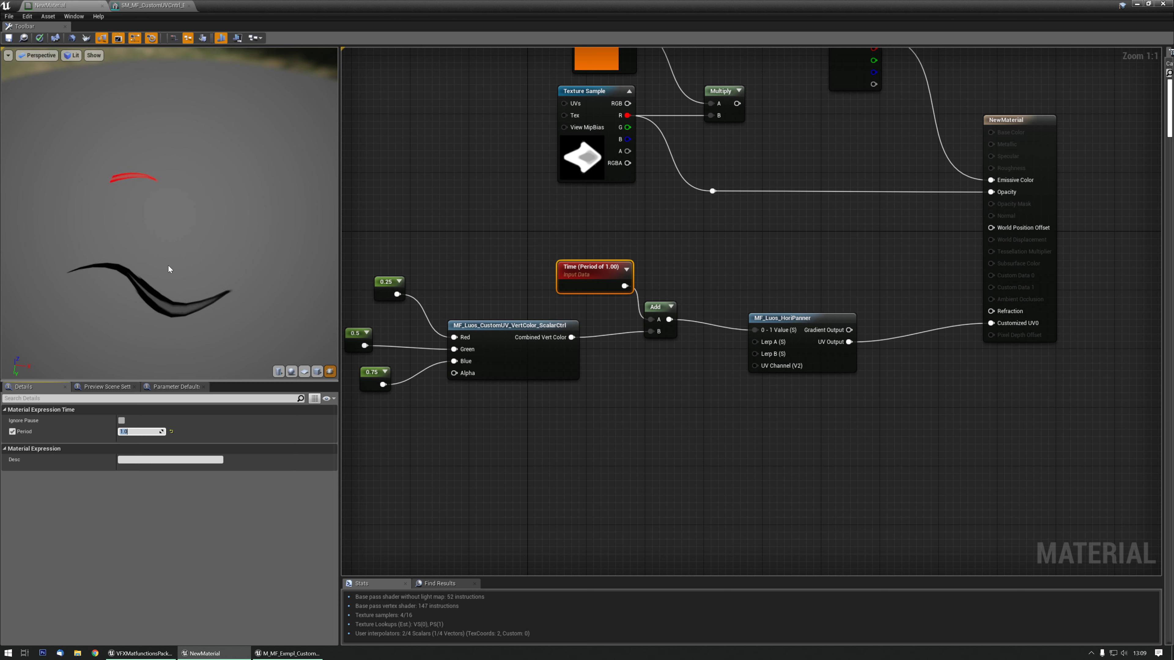
{"action": "type", "text": "2"}
{"action": "key", "text": "Return"}
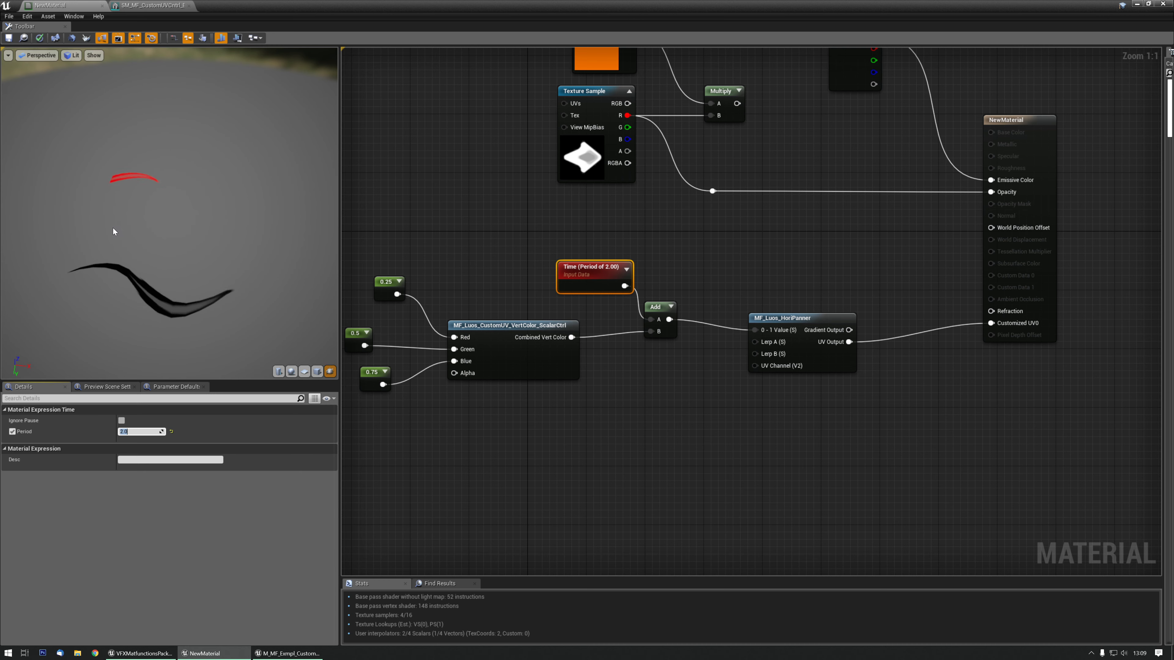
Insert a Lerp node between Time and Add, with Time driving its Alpha and its output feeding Add's A input
{"action": "left_click_drag", "start_coordinate": [603, 281], "coordinate": [537, 252]}
{"action": "left_click_drag", "start_coordinate": [658, 309], "coordinate": [667, 321]}
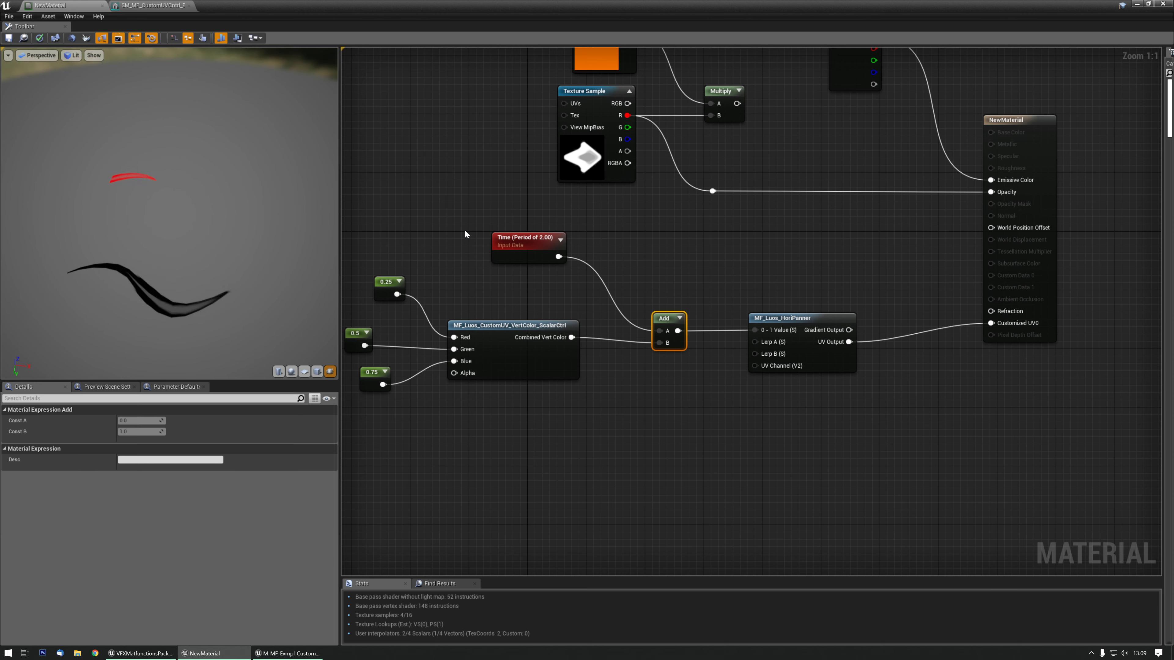
{"action": "left_click_drag", "start_coordinate": [523, 237], "coordinate": [660, 331]}
{"action": "left_click", "coordinate": [568, 235]}
{"action": "left_click", "coordinate": [571, 234]}
{"action": "left_click_drag", "start_coordinate": [581, 238], "coordinate": [587, 232]}
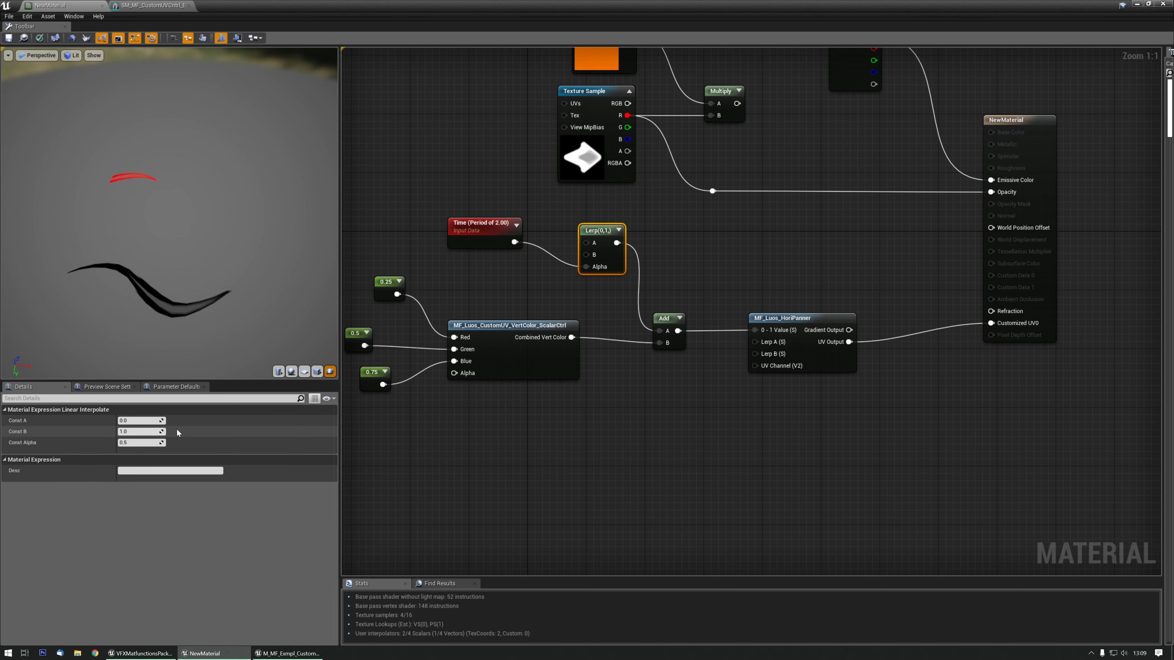
Set the Lerp node's Const A to -1
{"action": "left_click", "coordinate": [140, 421]}
{"action": "type", "text": "-1"}
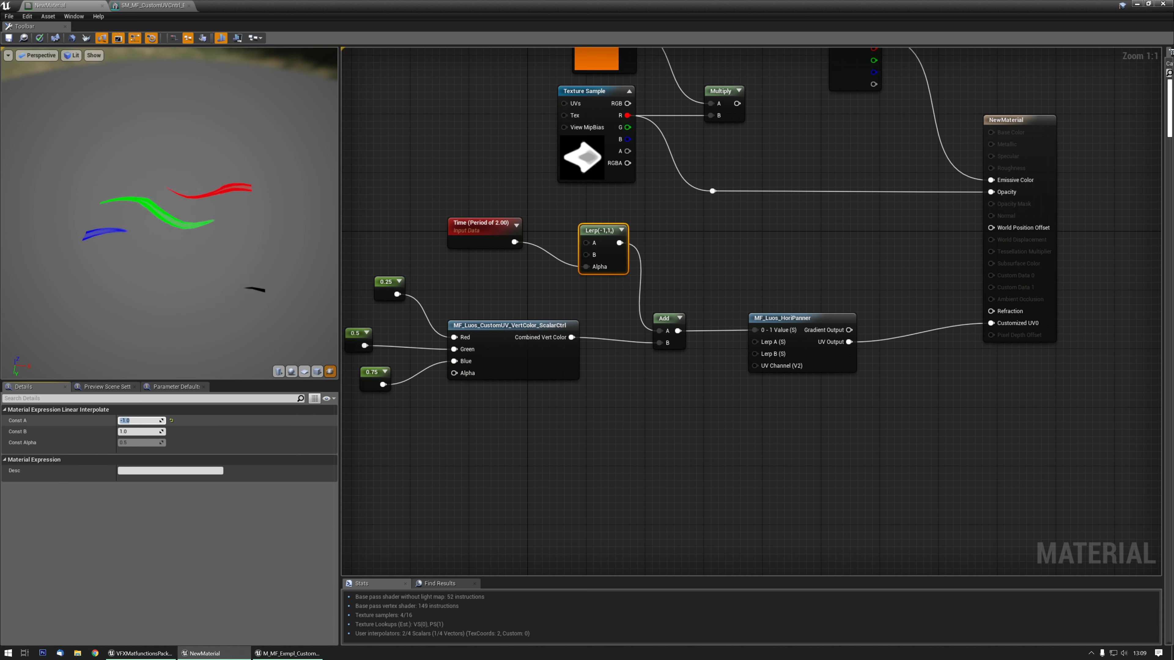
{"action": "key", "text": "Return"}
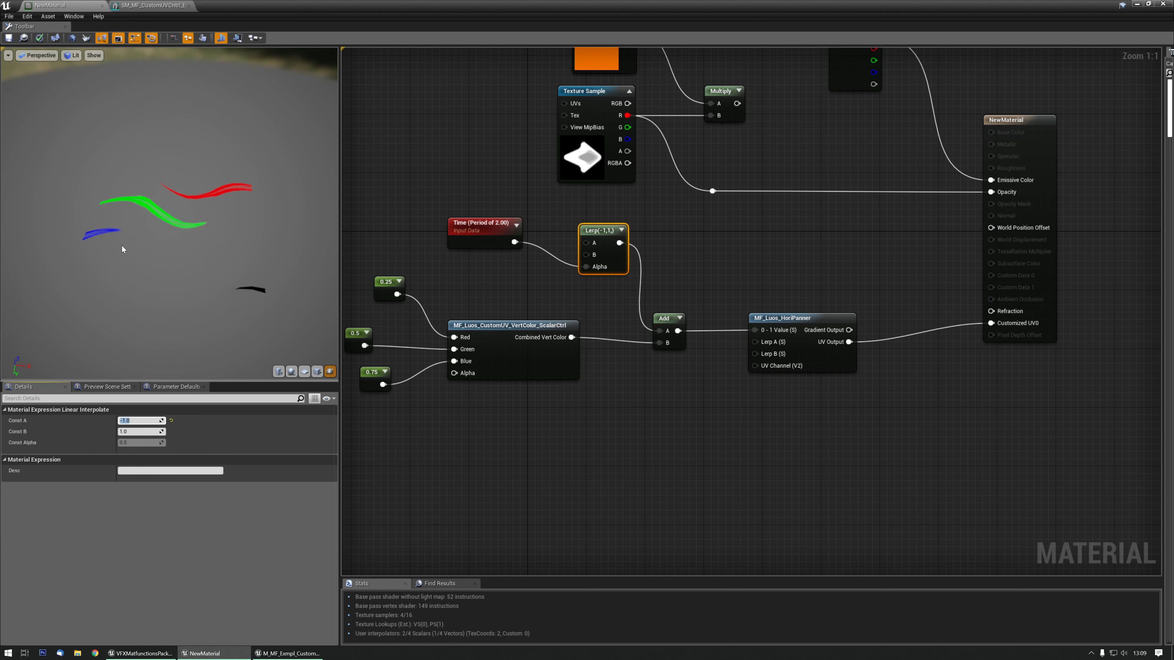
Set the Time node's period to 1
{"action": "left_click", "coordinate": [494, 243]}
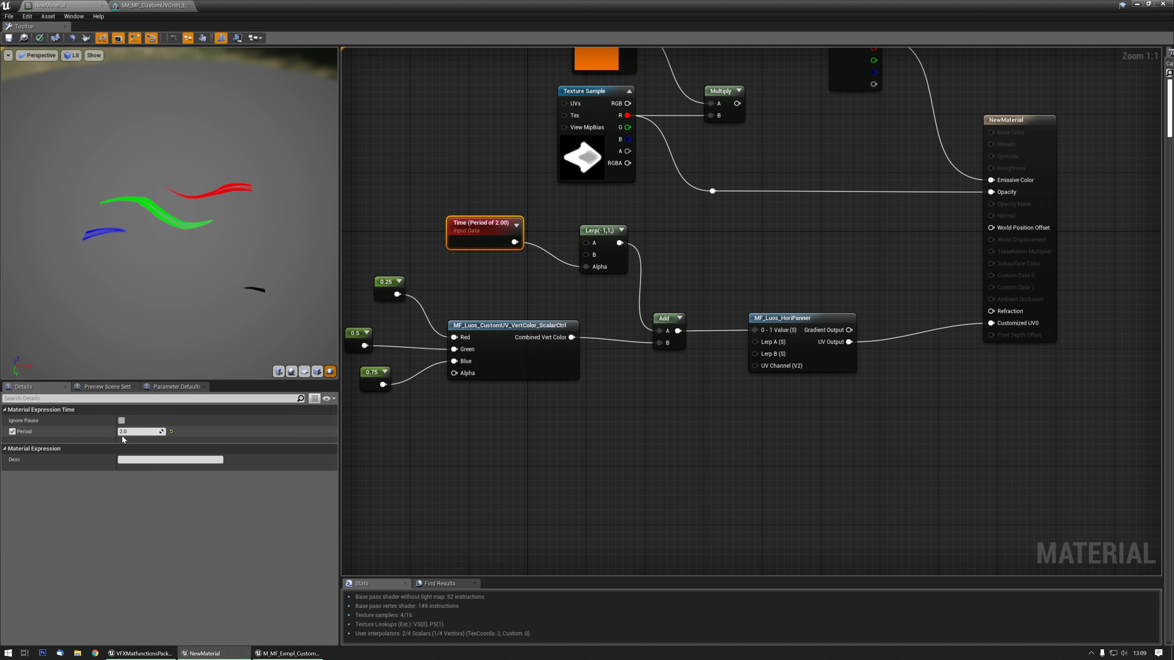
{"action": "type", "text": "1"}
{"action": "key", "text": "Return"}
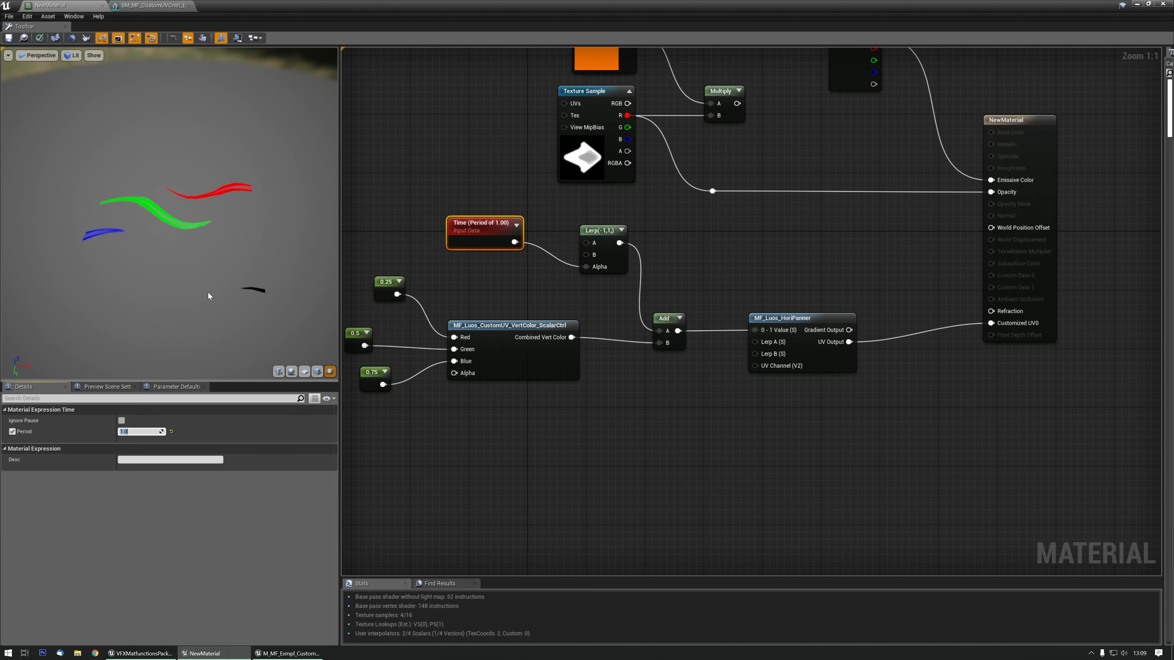
Move the 0.25 and 0.75 constants roughly in line with the 0.5 constant beside the vertex color function
{"action": "right_click_drag", "start_coordinate": [637, 431], "coordinate": [670, 413]}
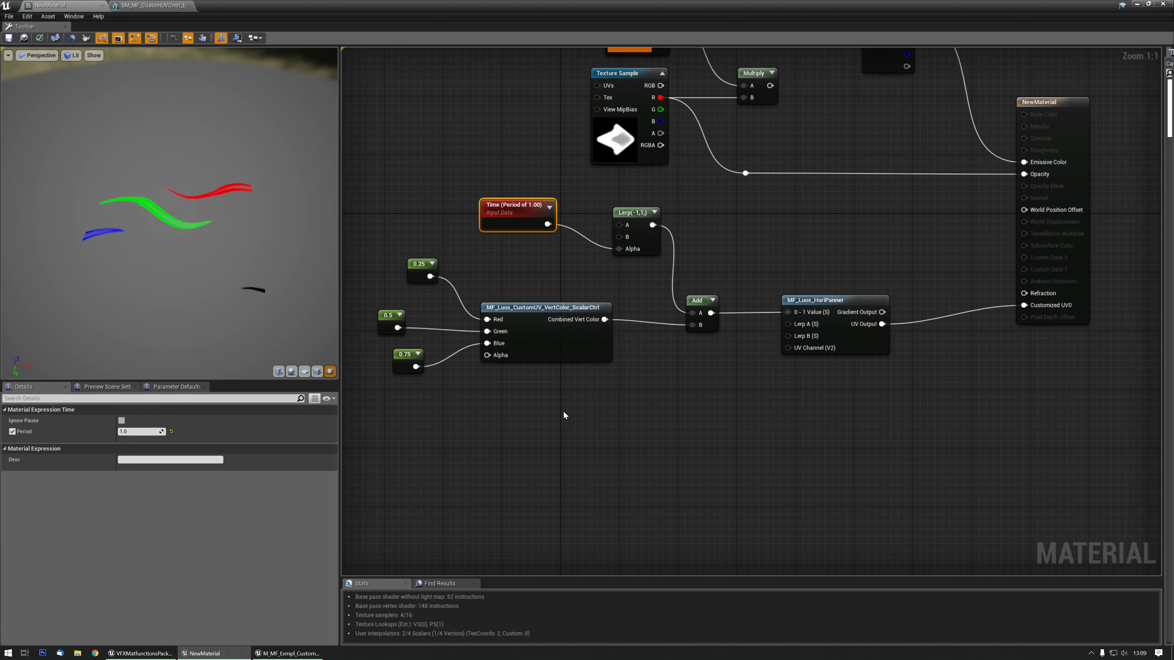
{"action": "right_click_drag", "start_coordinate": [553, 406], "coordinate": [624, 403]}
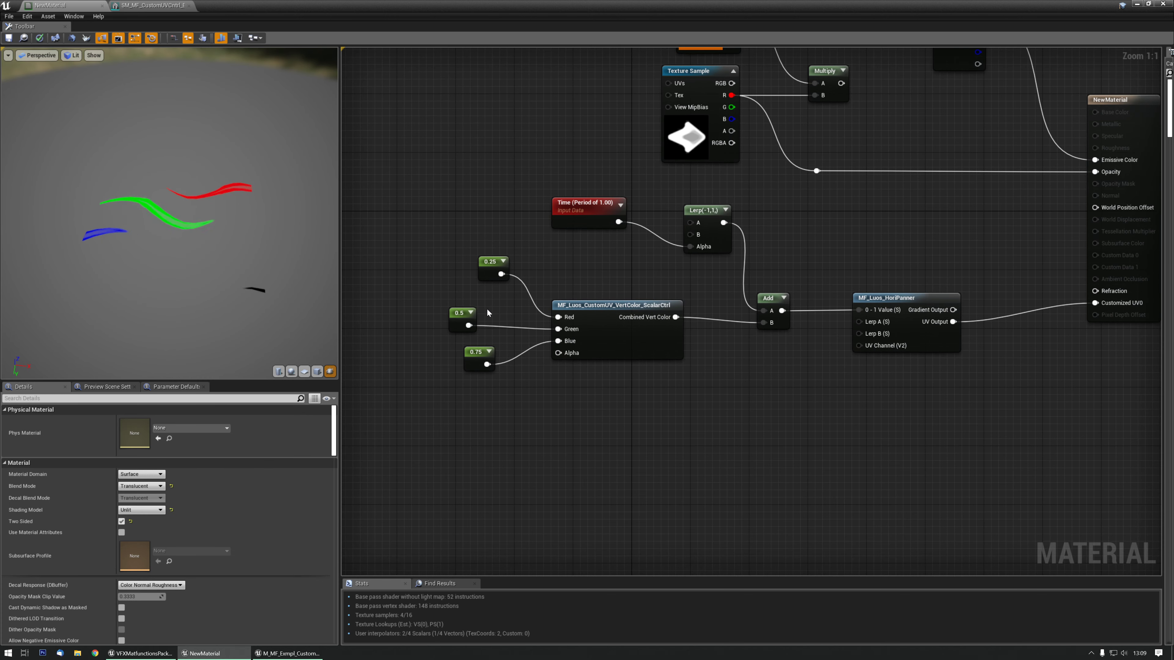
{"action": "left_click", "coordinate": [443, 281]}
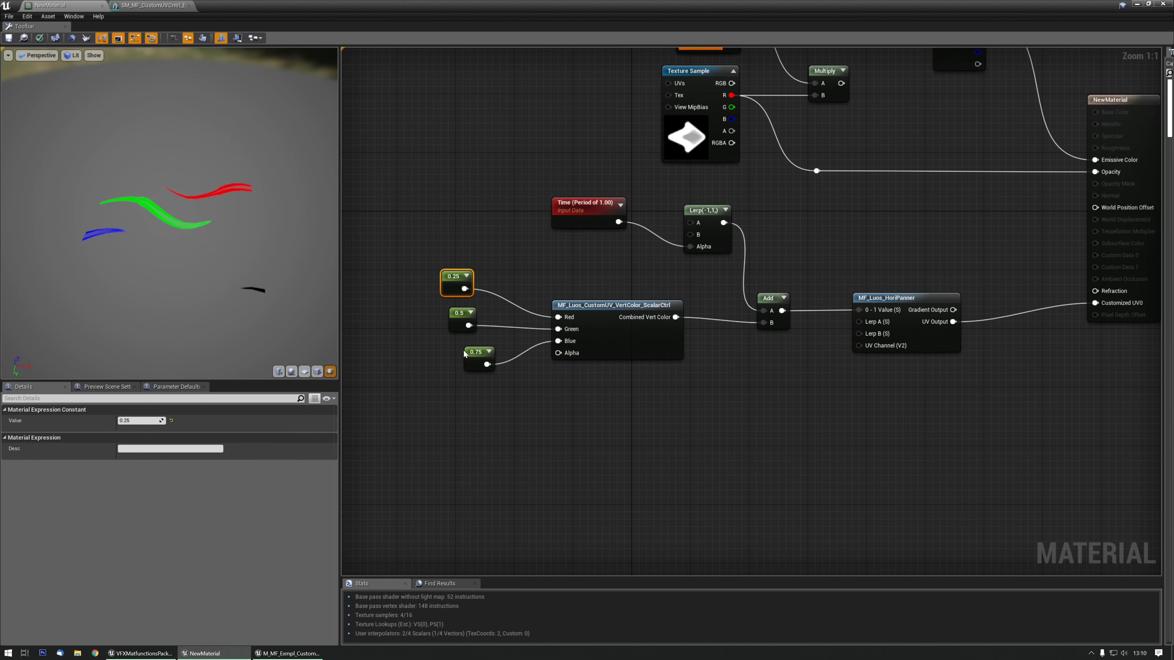
{"action": "left_click_drag", "start_coordinate": [477, 360], "coordinate": [455, 358]}
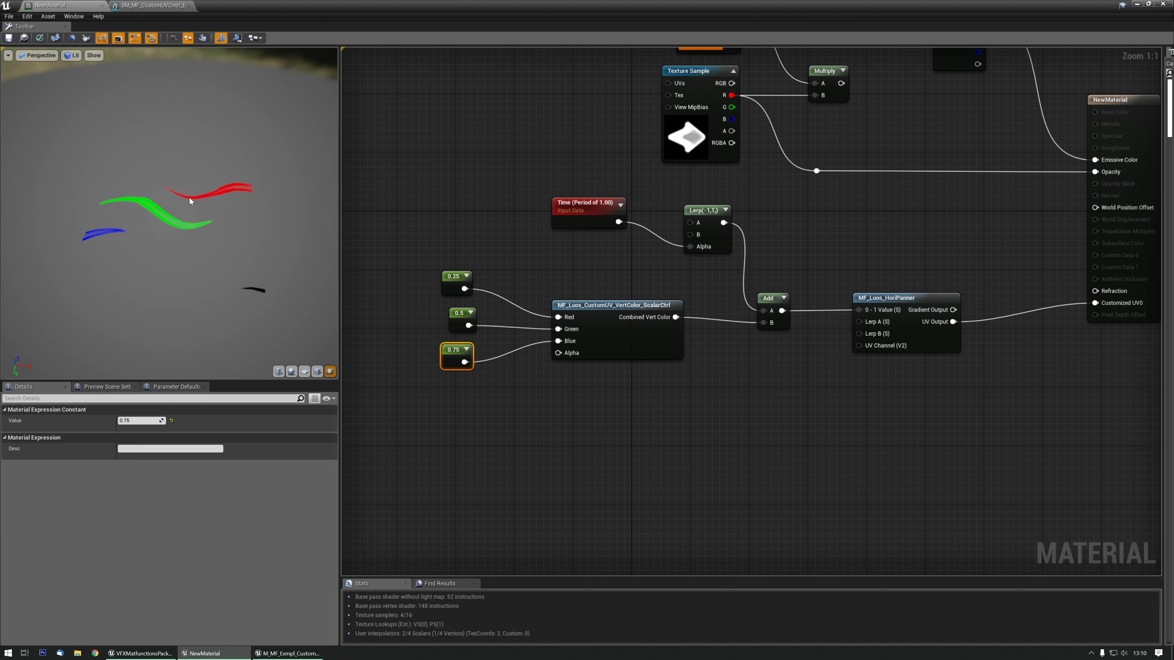
{"action": "right_click_drag", "start_coordinate": [504, 422], "coordinate": [514, 424]}
{"action": "right_click", "coordinate": [513, 415]}
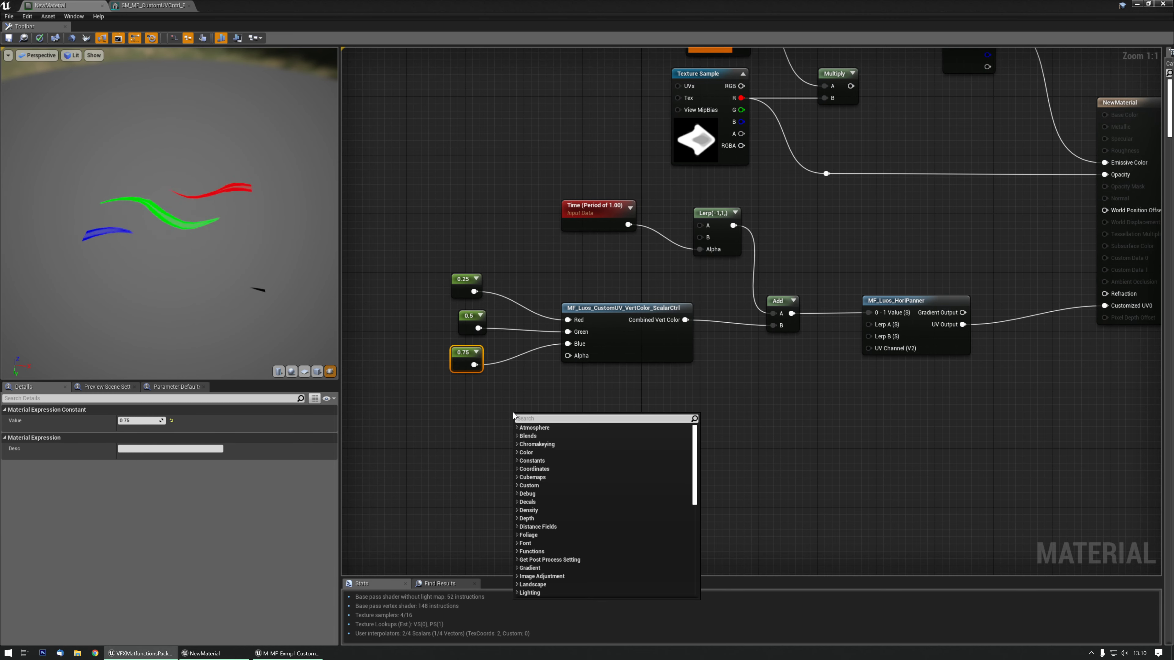
{"action": "type", "text": "sine"}
{"action": "key", "text": "Return"}
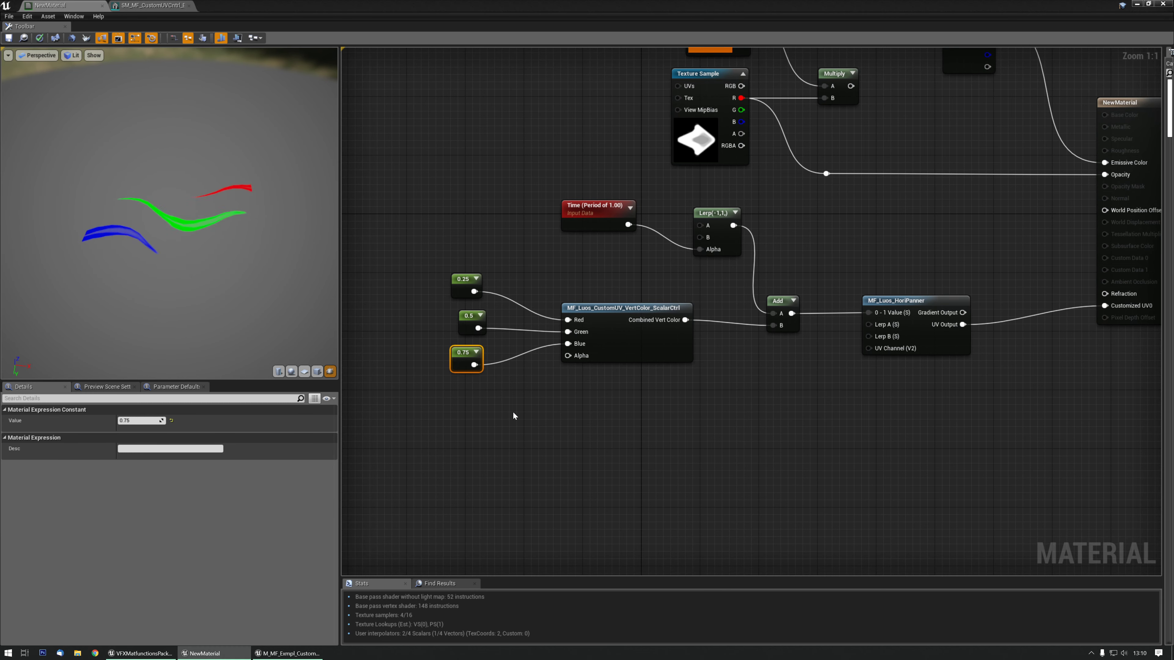
{"action": "key", "text": "Delete"}
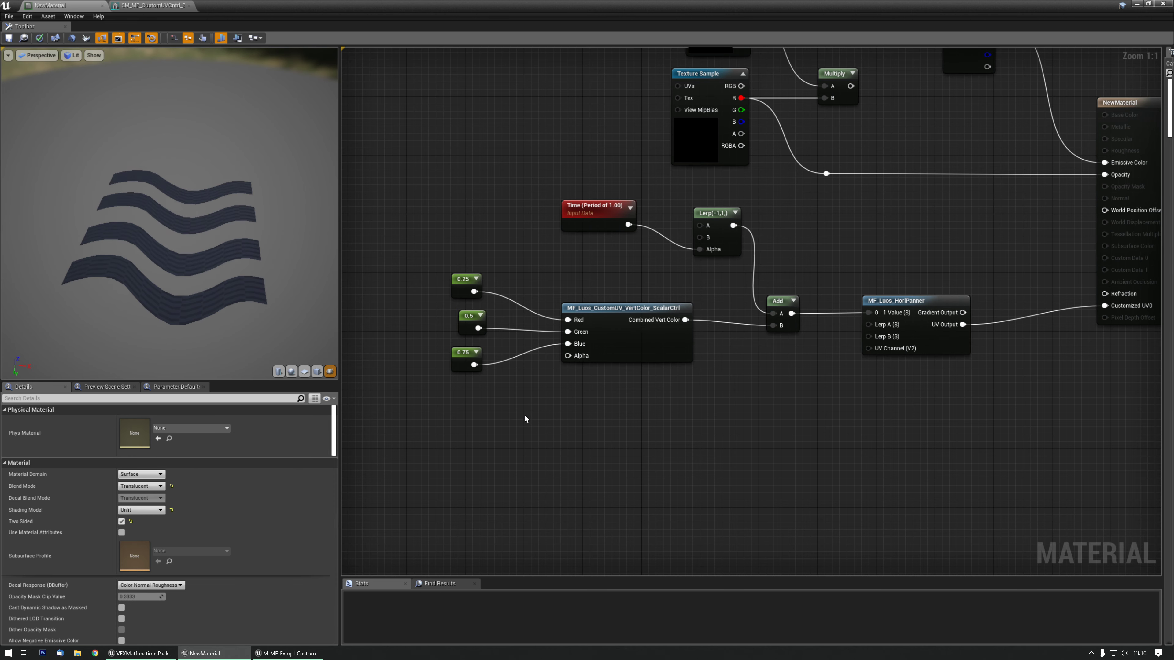
Try a DebugTimeSine node as the vertex color function's Alpha input and remove it again
{"action": "right_click", "coordinate": [525, 418]}
{"action": "type", "text": "debug"}
{"action": "key", "text": "Return"}
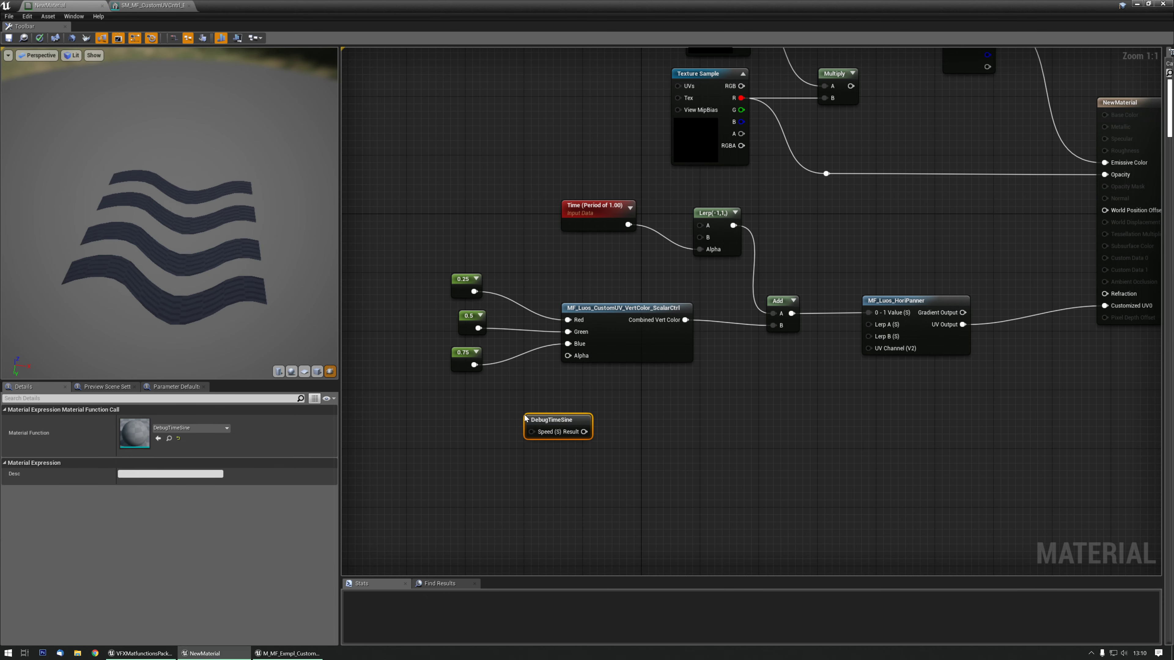
{"action": "left_click_drag", "start_coordinate": [583, 432], "coordinate": [568, 356]}
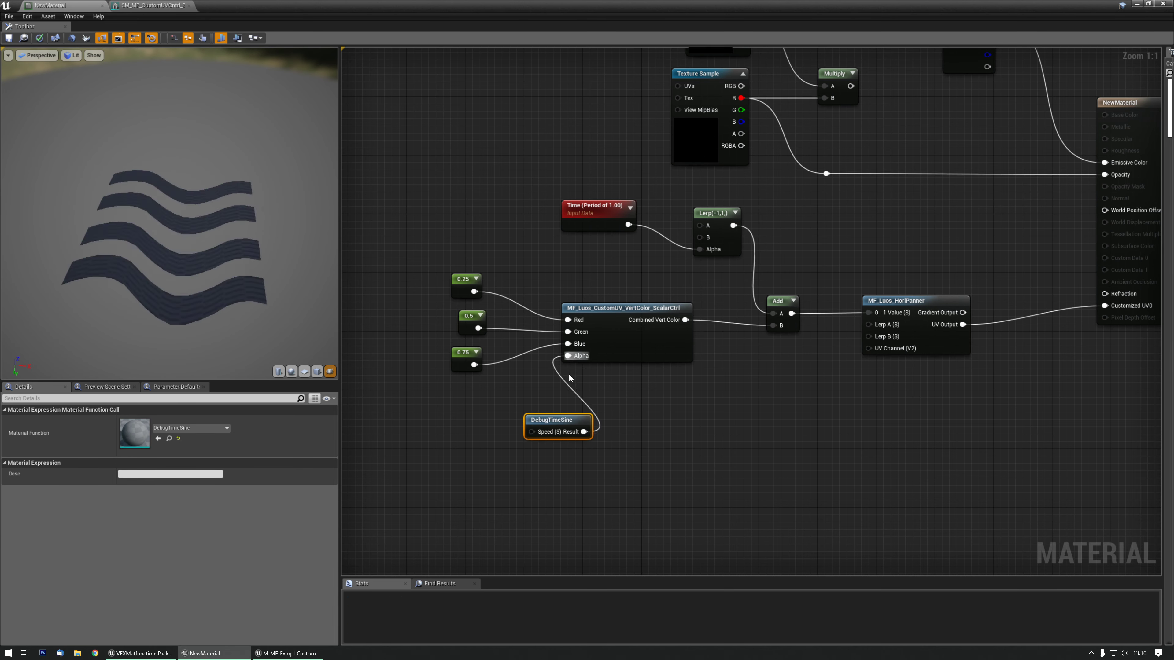
{"action": "left_click_drag", "start_coordinate": [562, 423], "coordinate": [525, 421]}
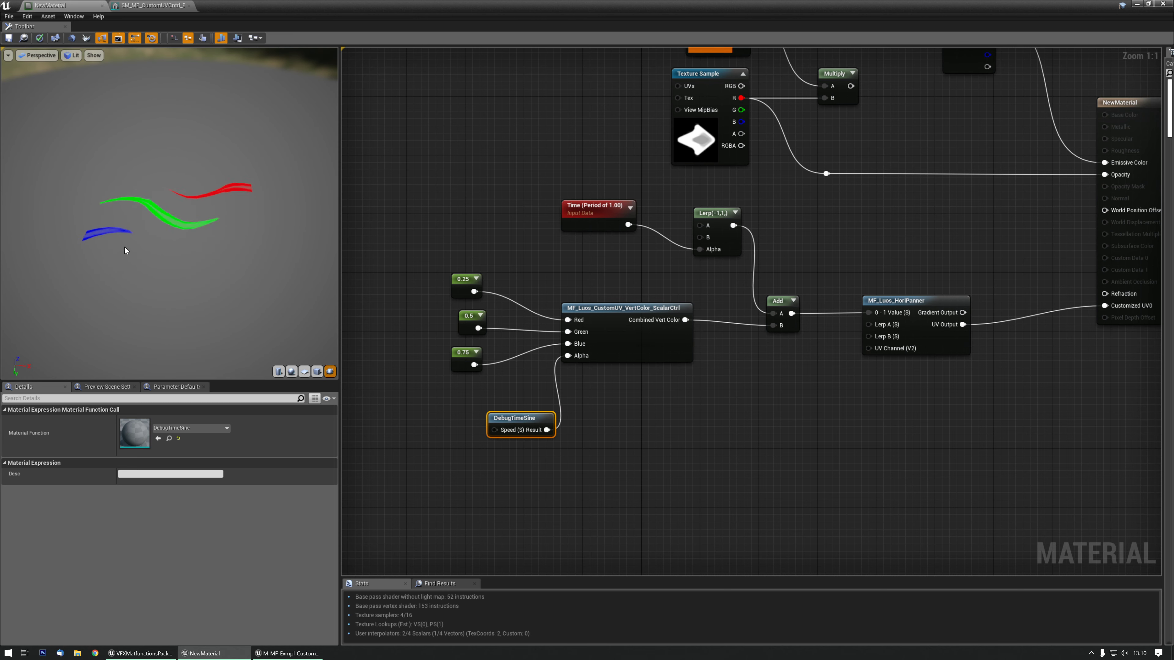
{"action": "key", "text": "Delete"}
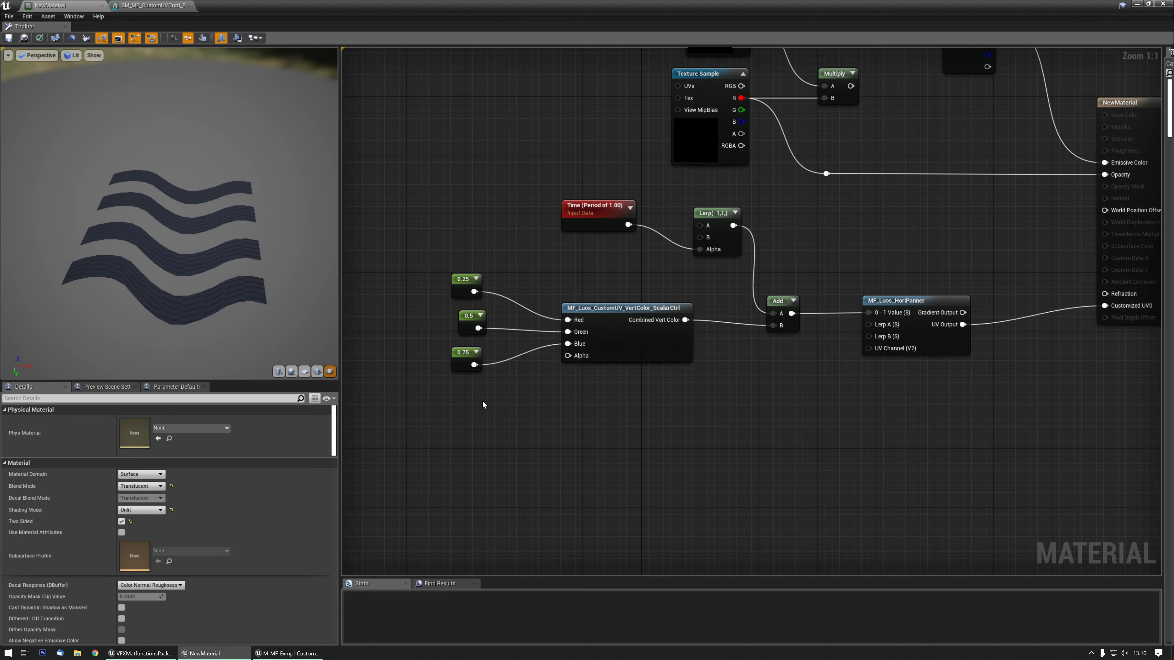
Set the constants feeding Red, Green and Blue to 0.125, 0.25 and 0.25+0.125 respectively
{"action": "left_click", "coordinate": [458, 281]}
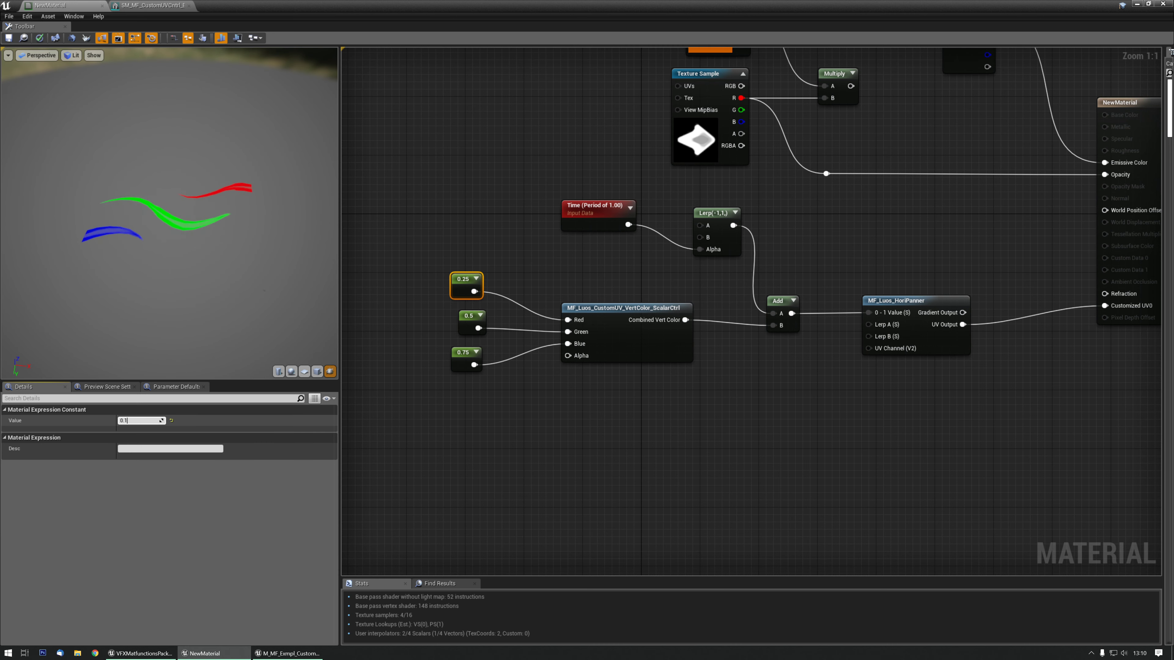
{"action": "type", "text": "0.125"}
{"action": "key", "text": "Return"}
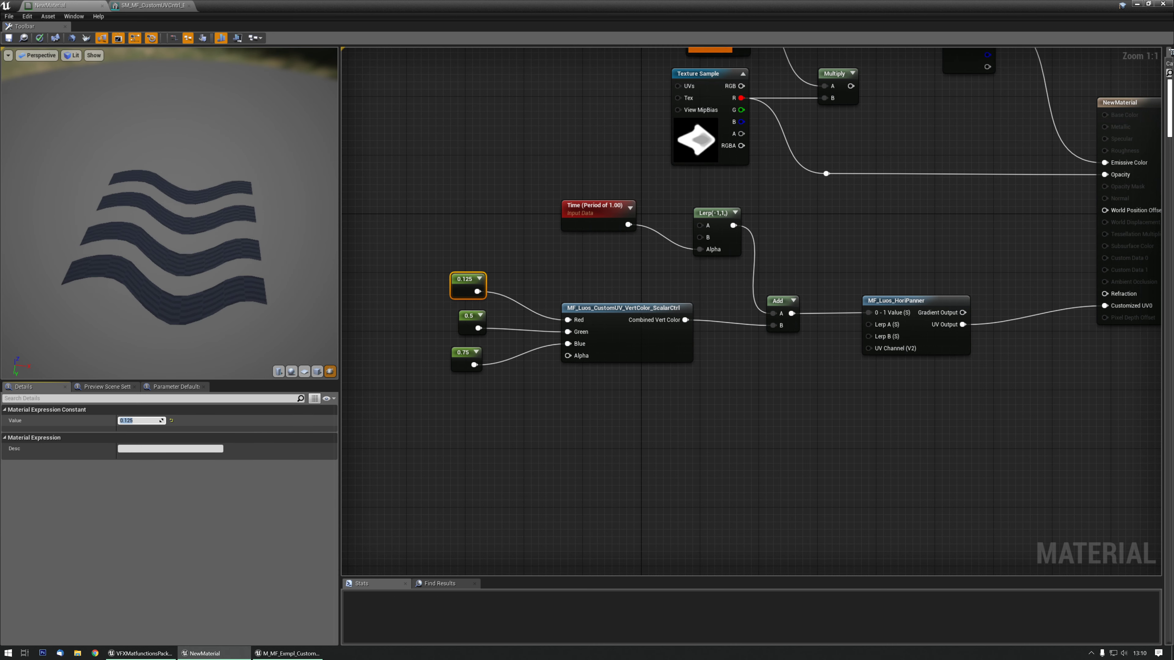
{"action": "left_click", "coordinate": [464, 323]}
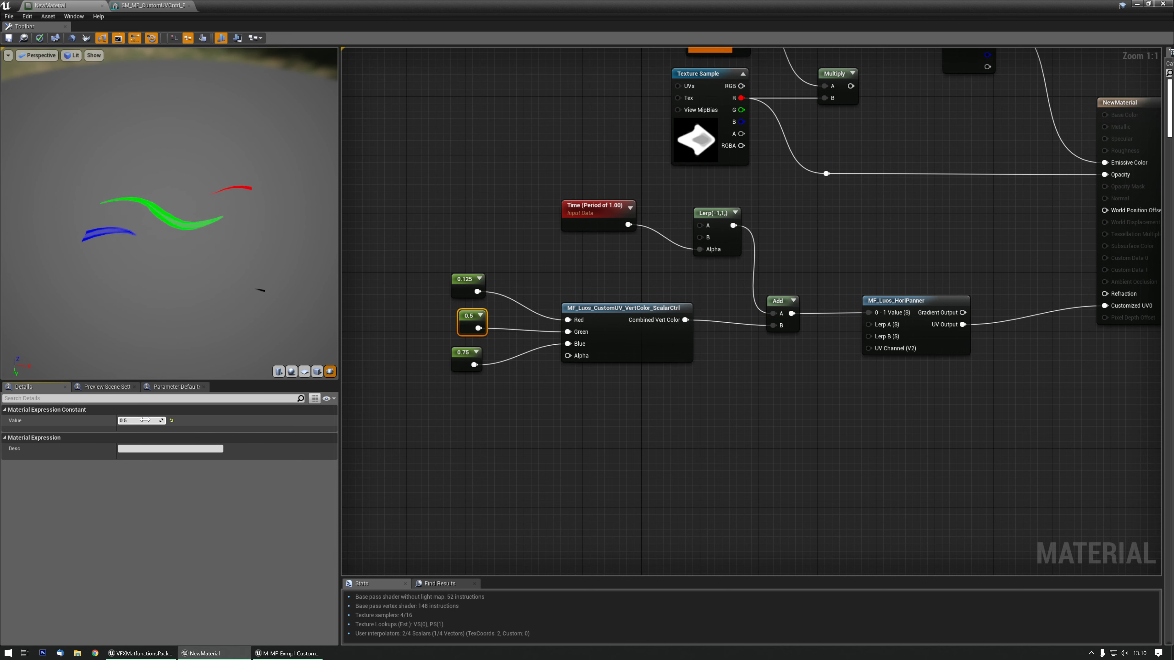
{"action": "type", "text": "0.25"}
{"action": "key", "text": "Return"}
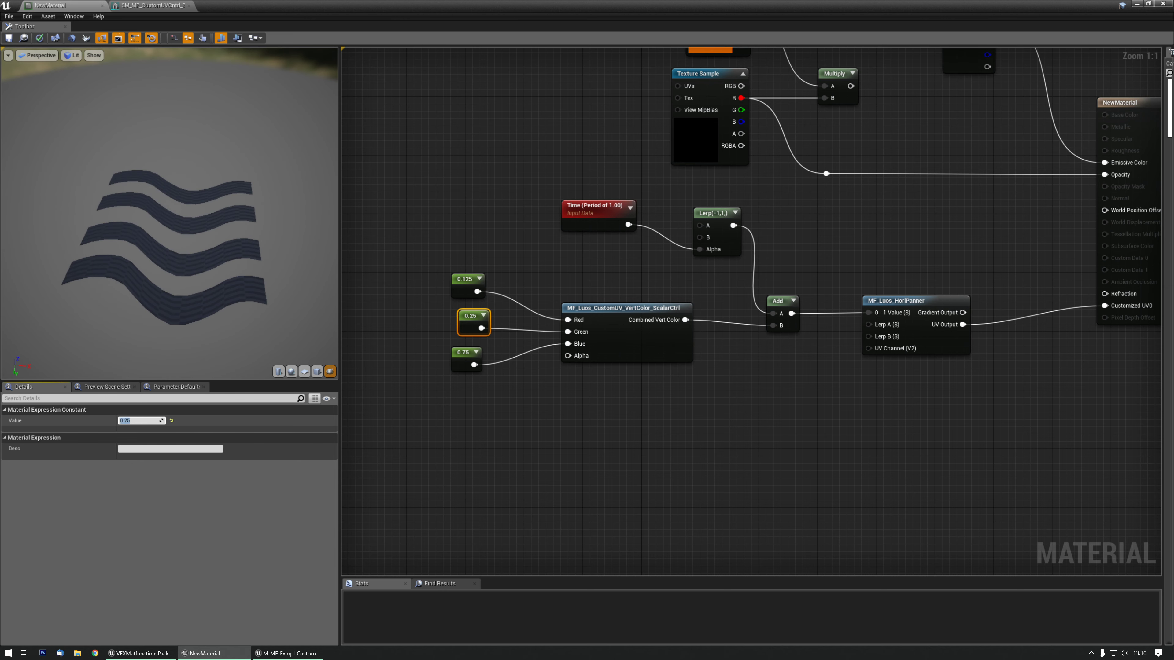
{"action": "left_click", "coordinate": [455, 360]}
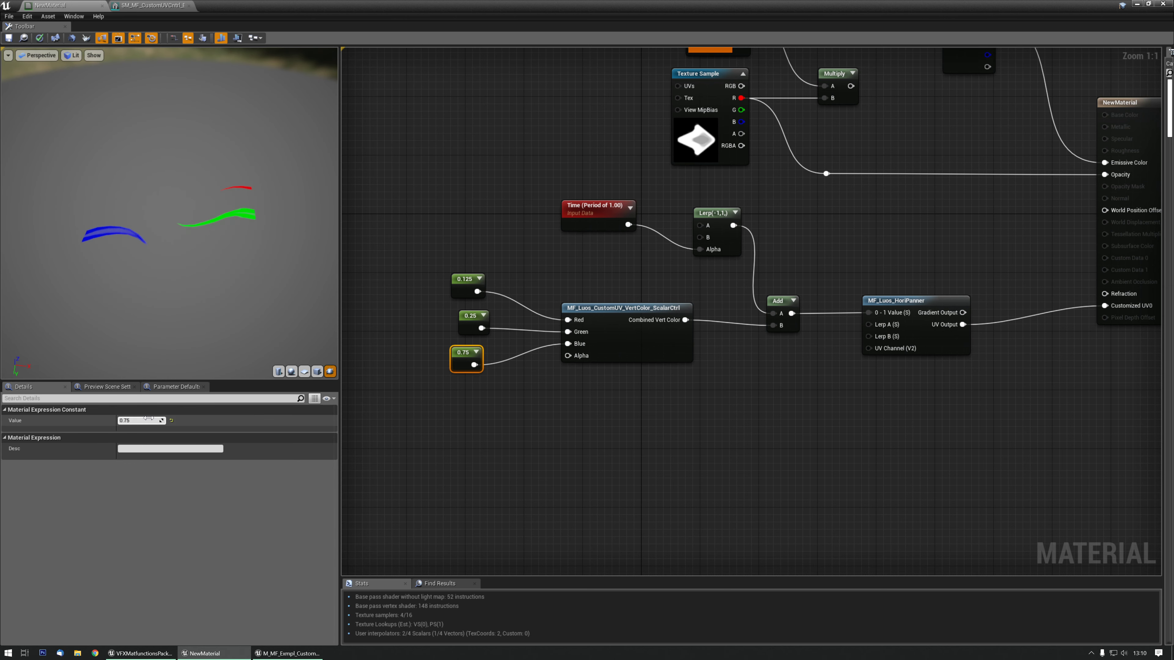
{"action": "left_click", "coordinate": [130, 421]}
{"action": "type", "text": "0.25+0.125"}
{"action": "key", "text": "Return"}
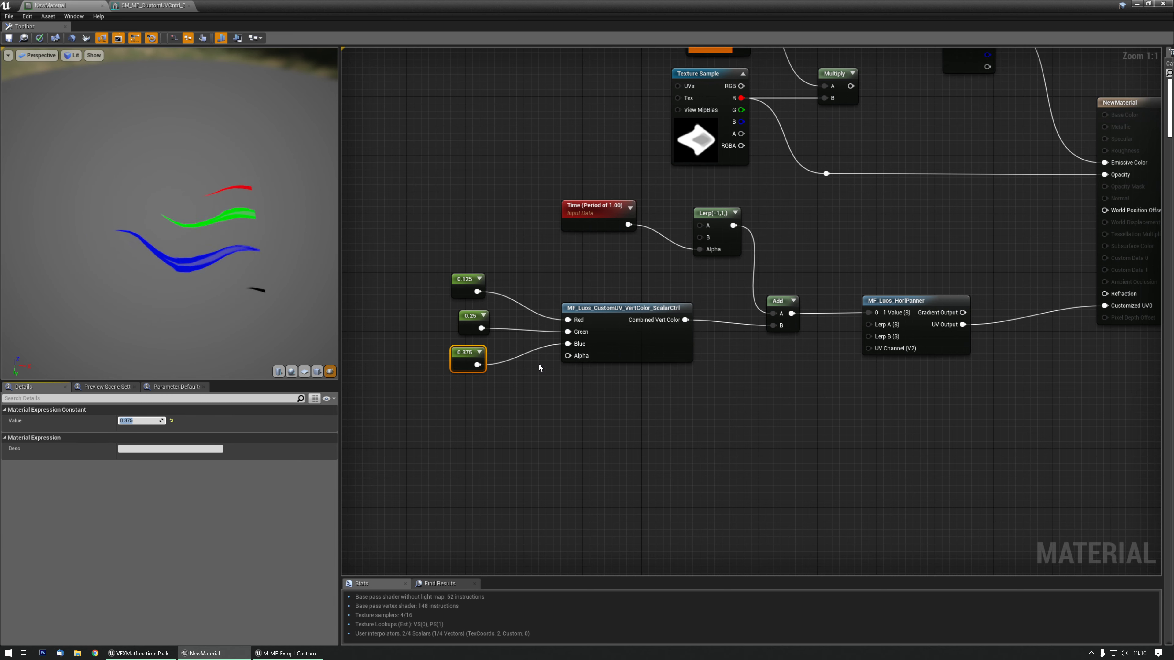
{"action": "left_click", "coordinate": [427, 292]}
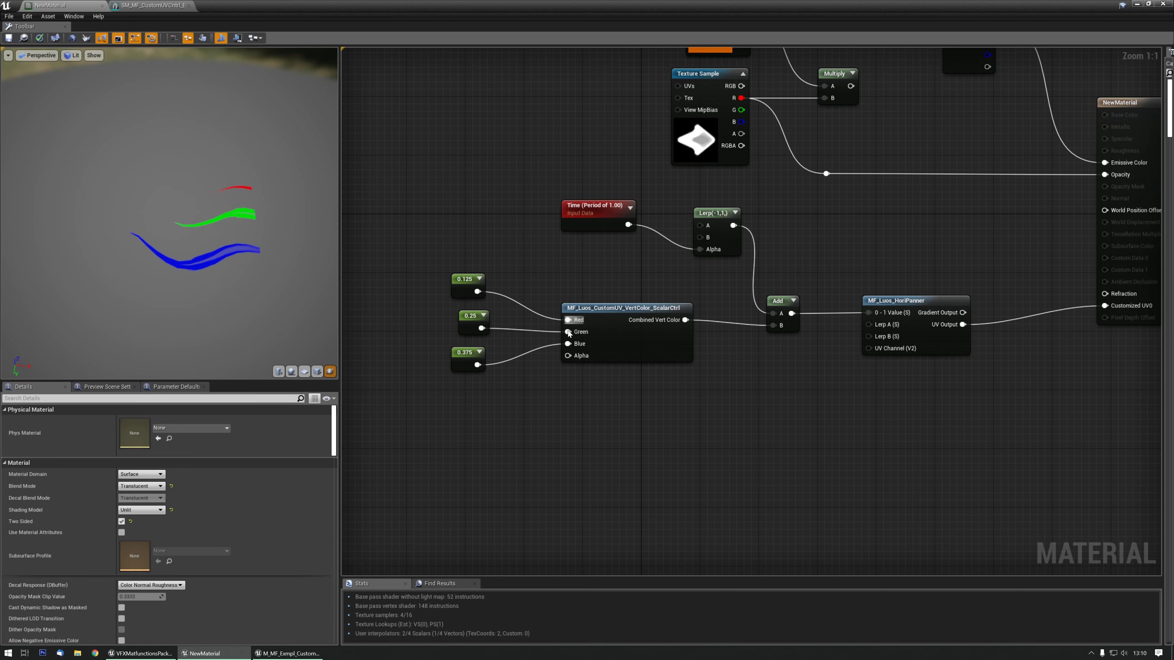
Shift the constant connections by one channel so 0.125 feeds Green, 0.25 feeds Blue and 0.375 feeds Alpha
{"action": "left_click_drag", "start_coordinate": [567, 344], "coordinate": [567, 355], "text": "ctrl"}
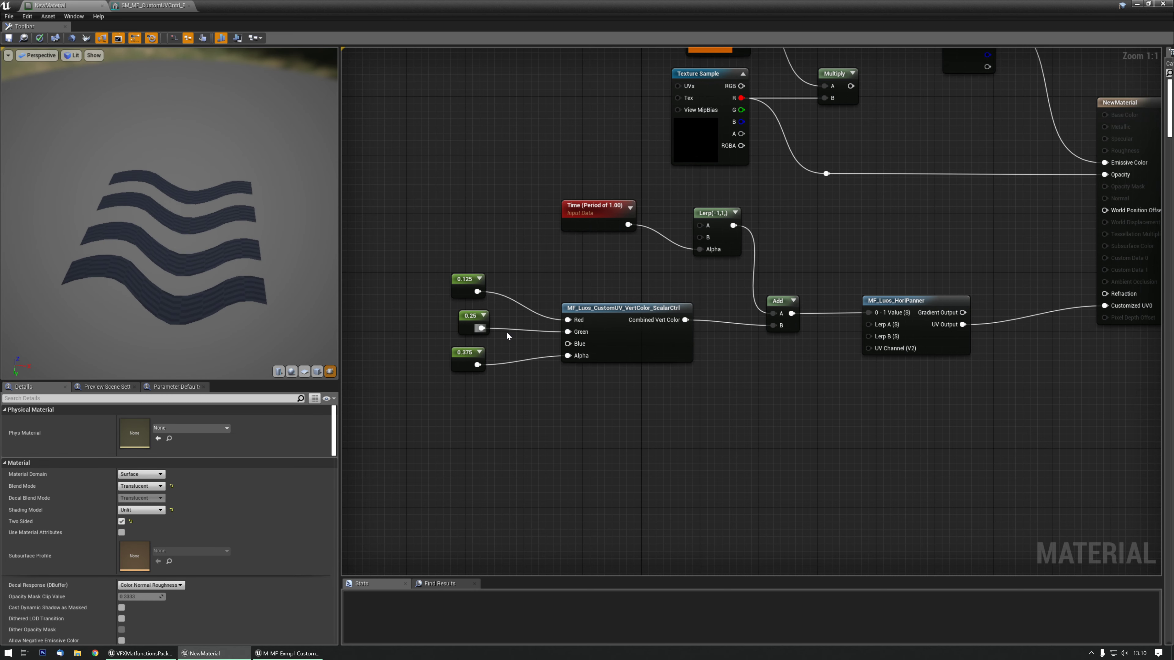
{"action": "left_click_drag", "start_coordinate": [480, 328], "coordinate": [568, 332], "text": "ctrl"}
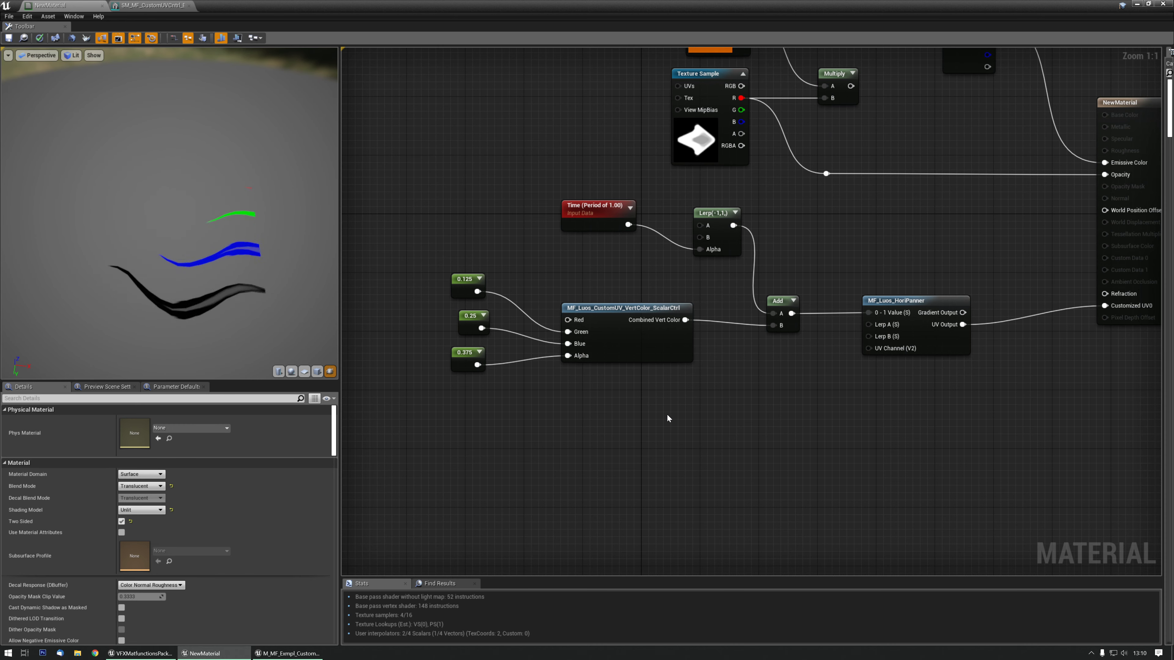
{"action": "right_click_drag", "start_coordinate": [797, 419], "coordinate": [700, 408]}
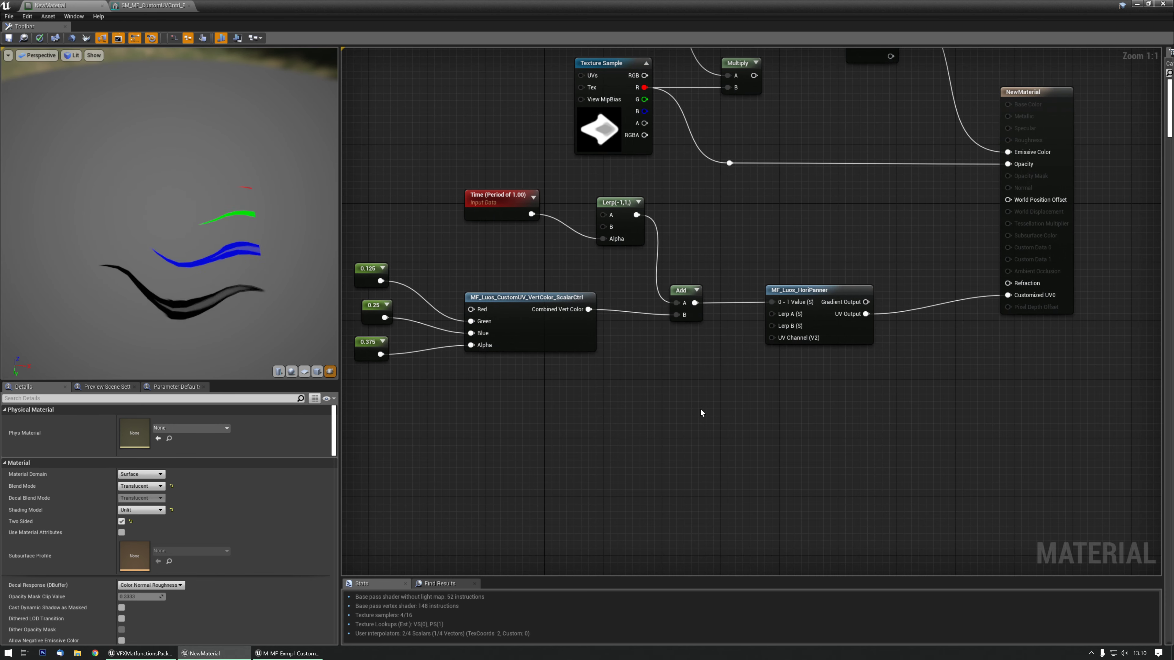
{"action": "right_click_drag", "start_coordinate": [622, 403], "coordinate": [607, 413]}
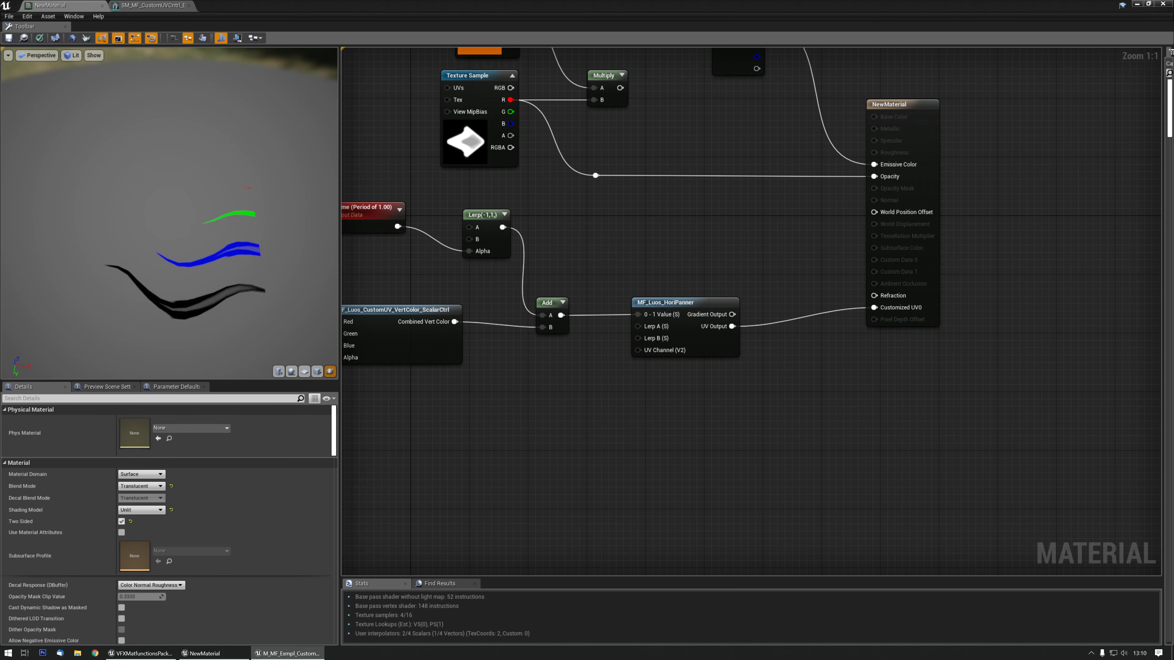
Replace the Time node with a Dynamic Parameter node whose Param1 output drives the Lerp's Alpha
{"action": "left_click_drag", "start_coordinate": [0, 116], "coordinate": [713, 158]}
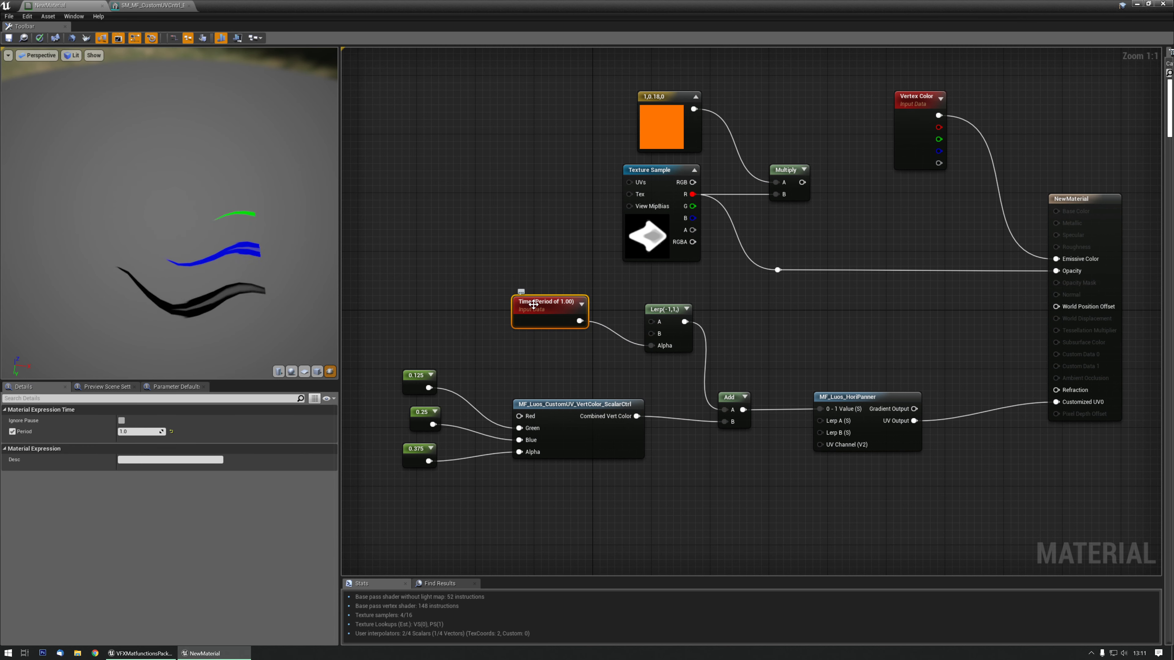
{"action": "right_click", "coordinate": [534, 306]}
{"action": "type", "text": "deyn"}
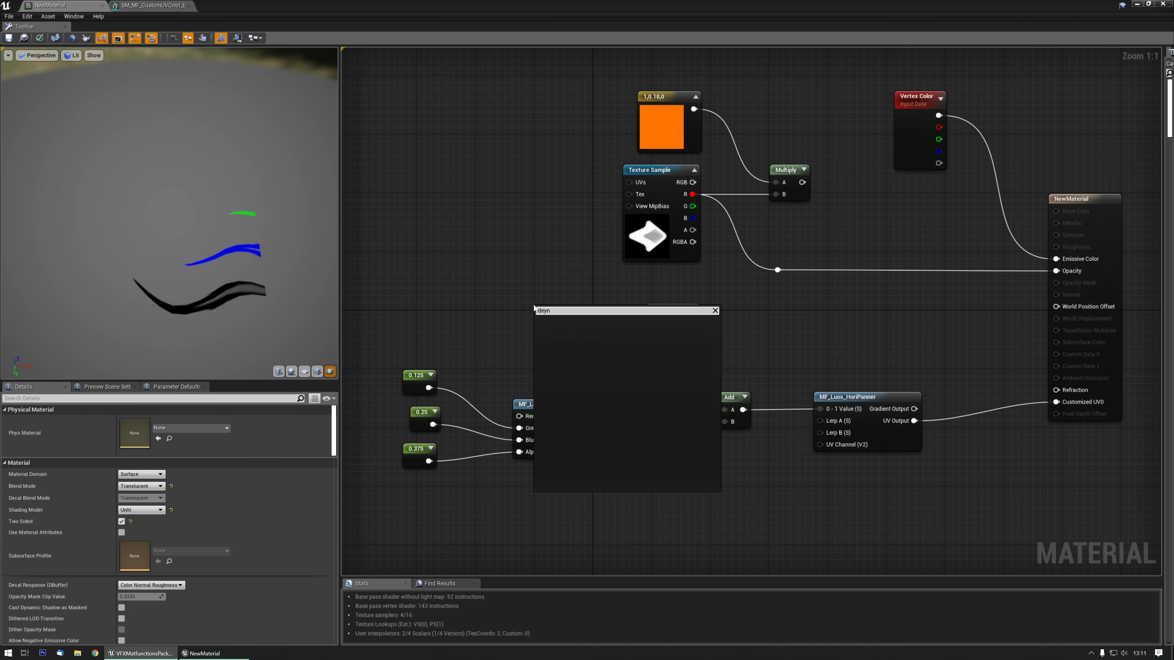
{"action": "key", "text": "BackSpace"}
{"action": "key", "text": "BackSpace"}
{"action": "key", "text": "BackSpace"}
{"action": "type", "text": "ynm"}
{"action": "key", "text": "BackSpace"}
{"action": "key", "text": "Return"}
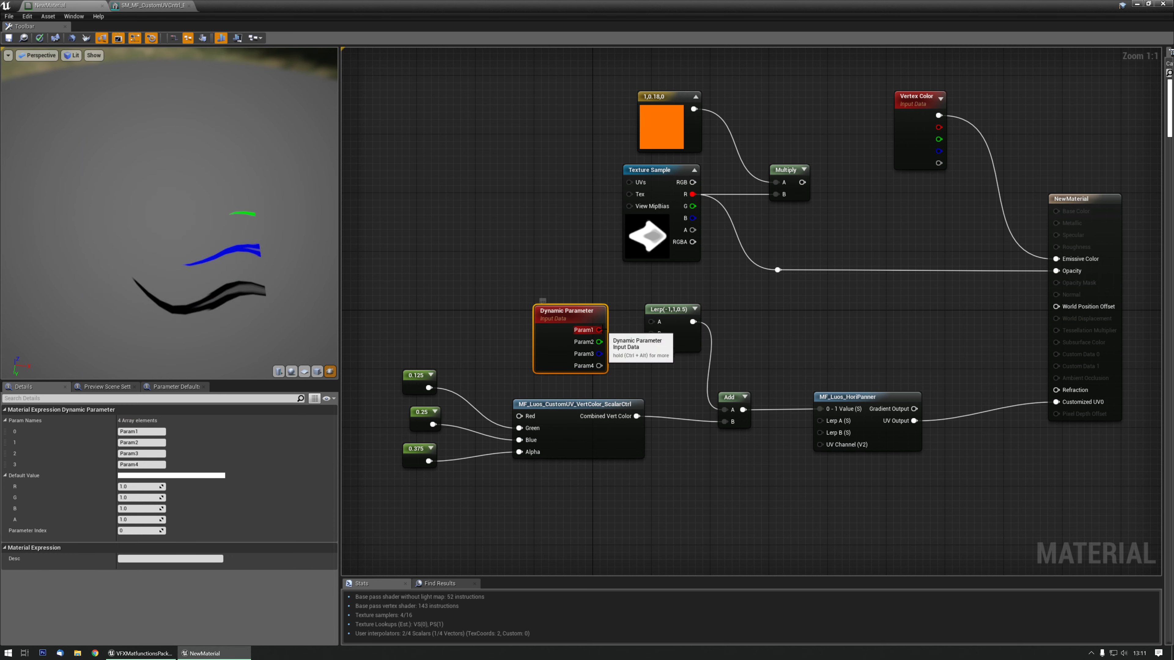
{"action": "left_click_drag", "start_coordinate": [601, 329], "coordinate": [652, 345]}
{"action": "left_click_drag", "start_coordinate": [569, 314], "coordinate": [562, 305]}
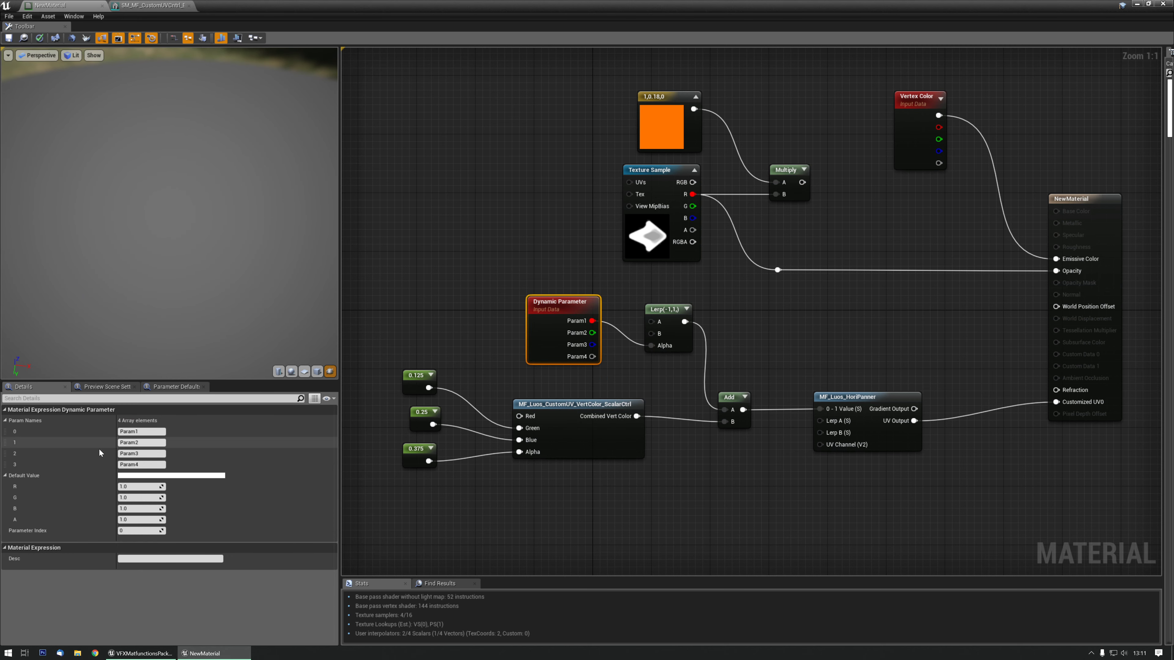
Rename the Dynamic Parameter's first parameter to Time
{"action": "left_click", "coordinate": [139, 432]}
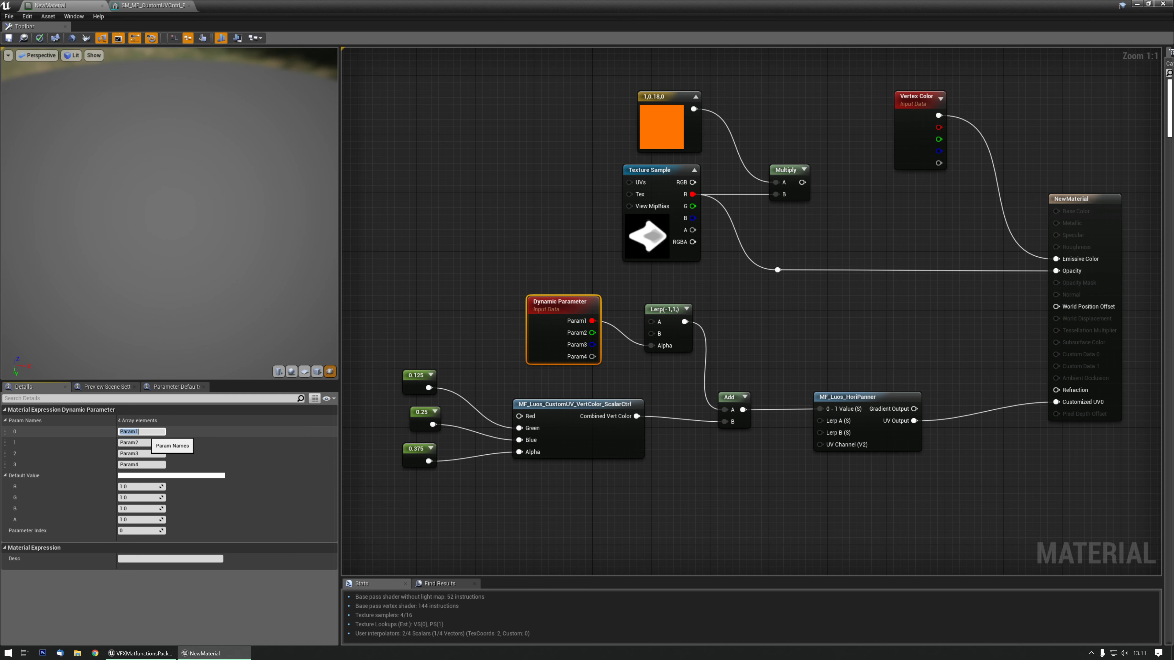
{"action": "type", "text": "Time"}
{"action": "key", "text": "Return"}
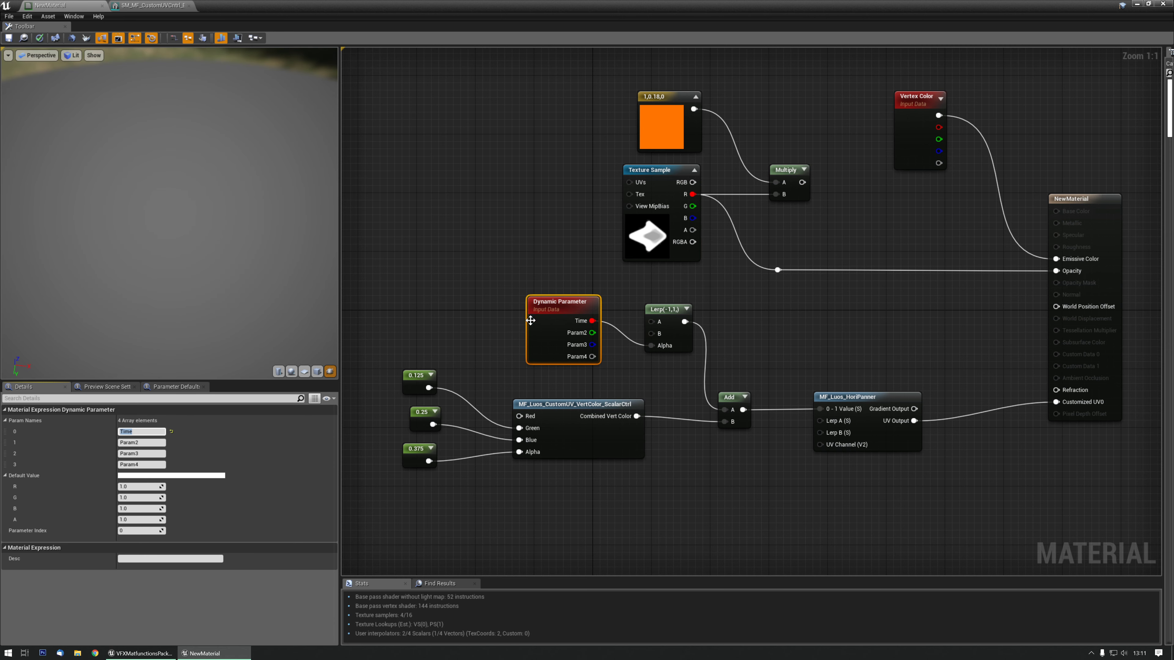
Replace the Dynamic Parameter with a Particle Relative Time node driving the Lerp's Alpha
{"action": "key", "text": "Delete"}
{"action": "right_click", "coordinate": [545, 302]}
{"action": "type", "text": "p"}
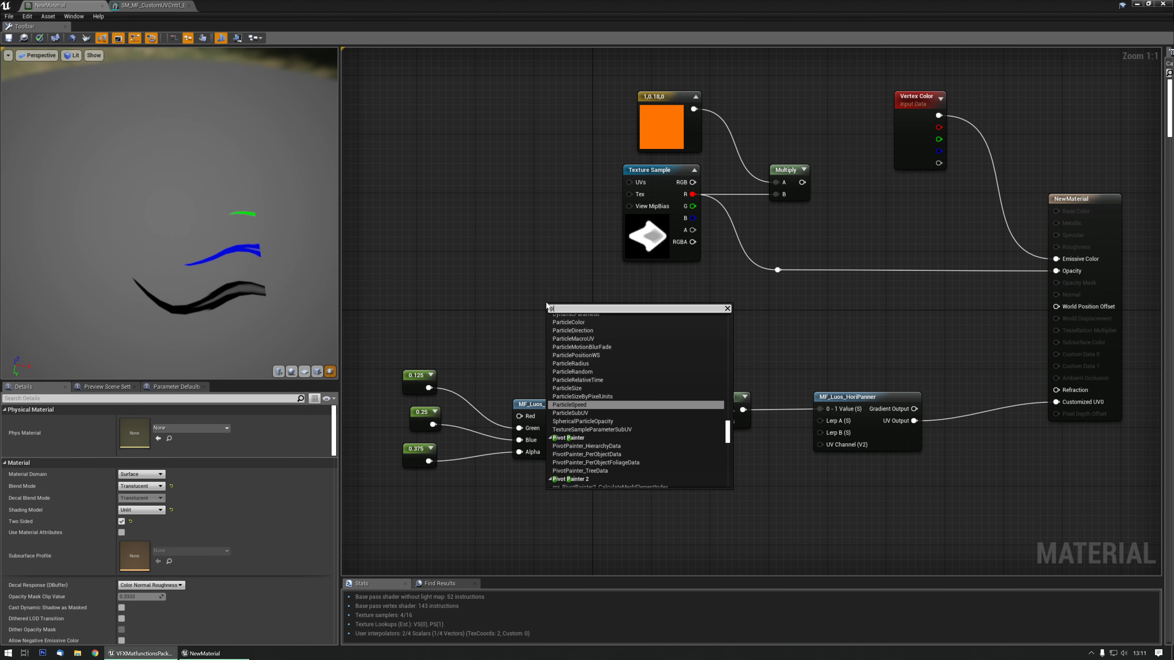
{"action": "type", "text": "articlerel"}
{"action": "key", "text": "Return"}
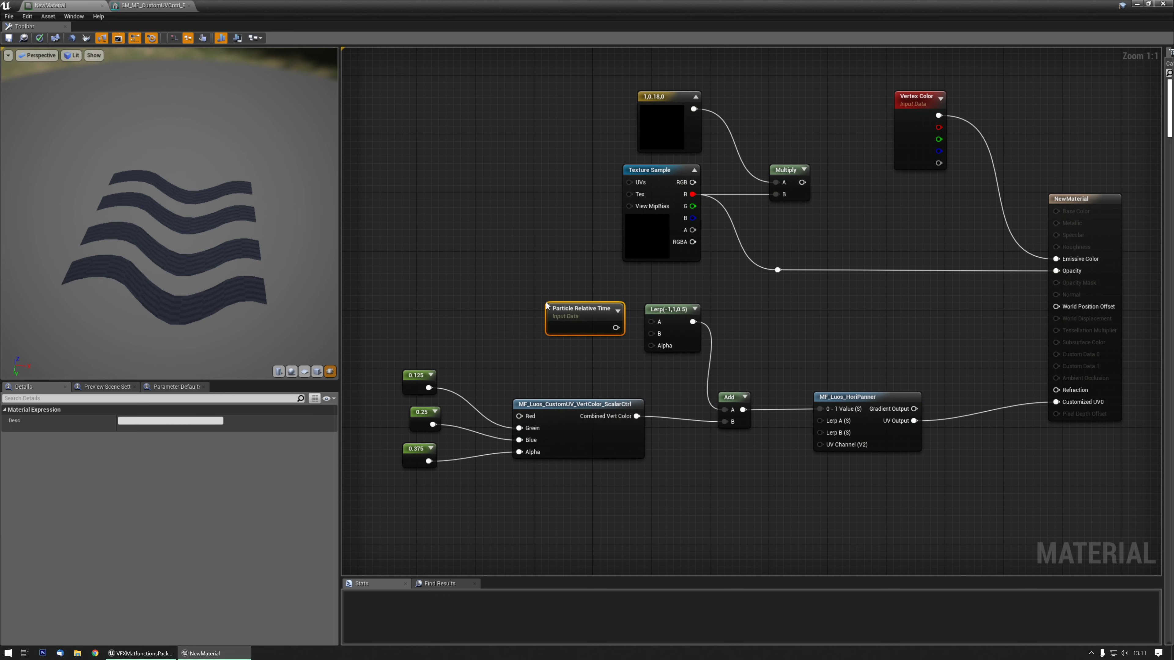
{"action": "left_click_drag", "start_coordinate": [616, 327], "coordinate": [651, 345]}
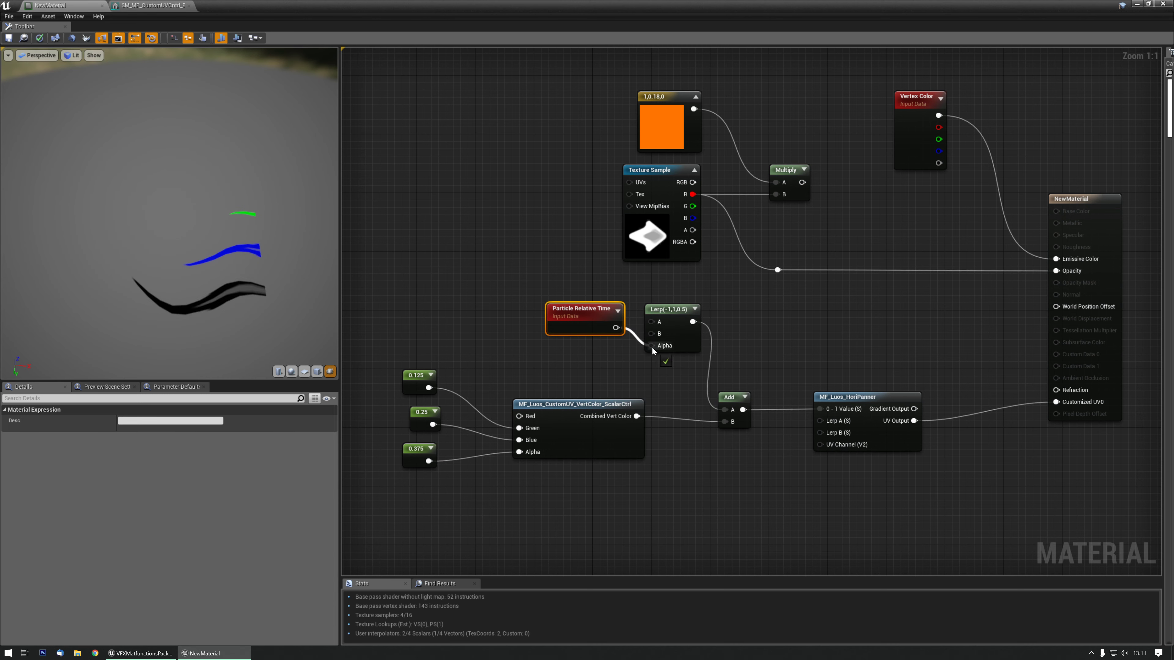
Replace Particle Relative Time with a scalar parameter named Blueprintcontrol that drives the Lerp's Alpha
{"action": "key", "text": "Delete"}
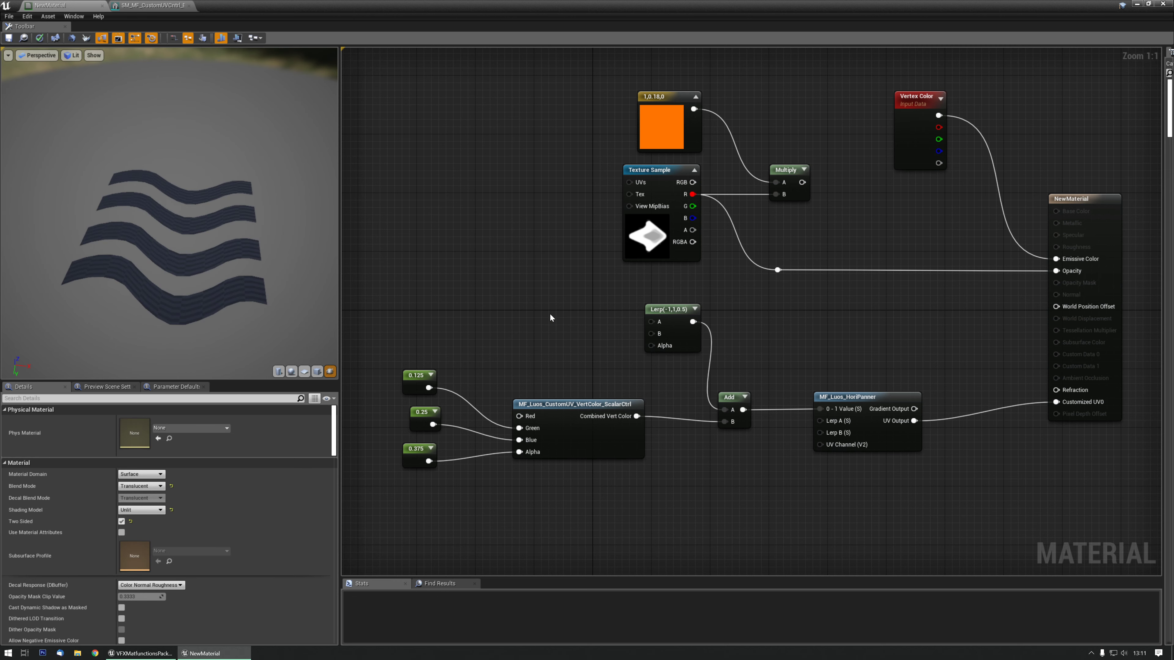
{"action": "left_click", "coordinate": [550, 305]}
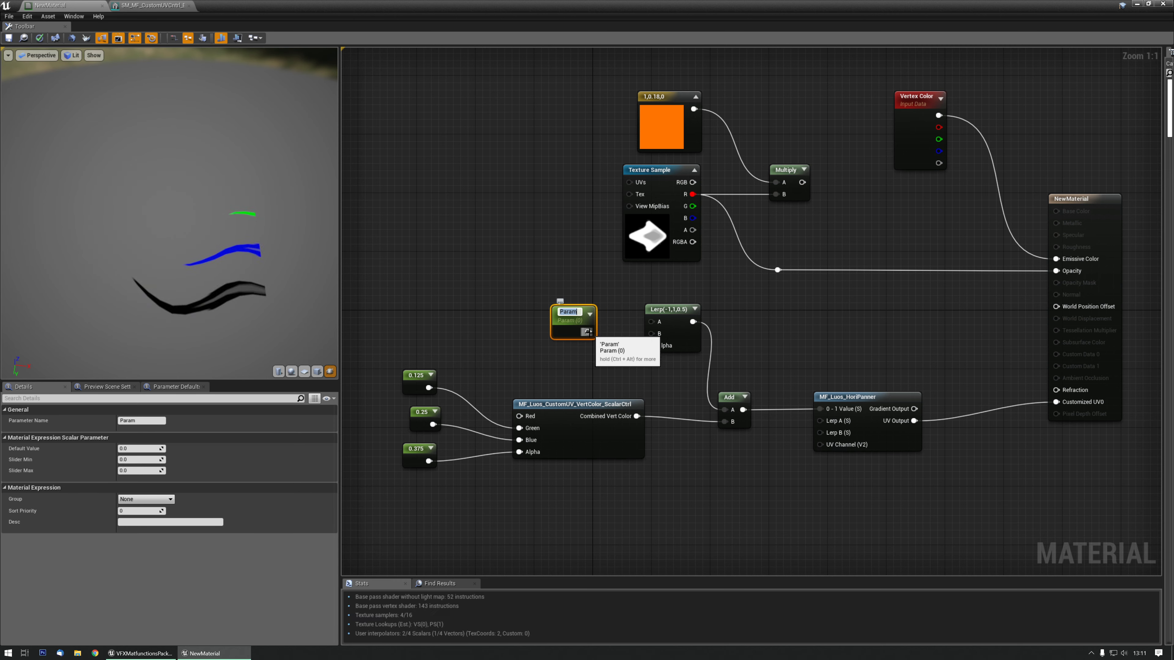
{"action": "type", "text": "Blueprintcontrol"}
{"action": "key", "text": "Return"}
{"action": "left_click_drag", "start_coordinate": [605, 330], "coordinate": [651, 346]}
Delete the scalar parameter, the Lerp node and the Add node, leaving the vertex color function and HoriPanner unconnected
{"action": "key", "text": "Delete"}
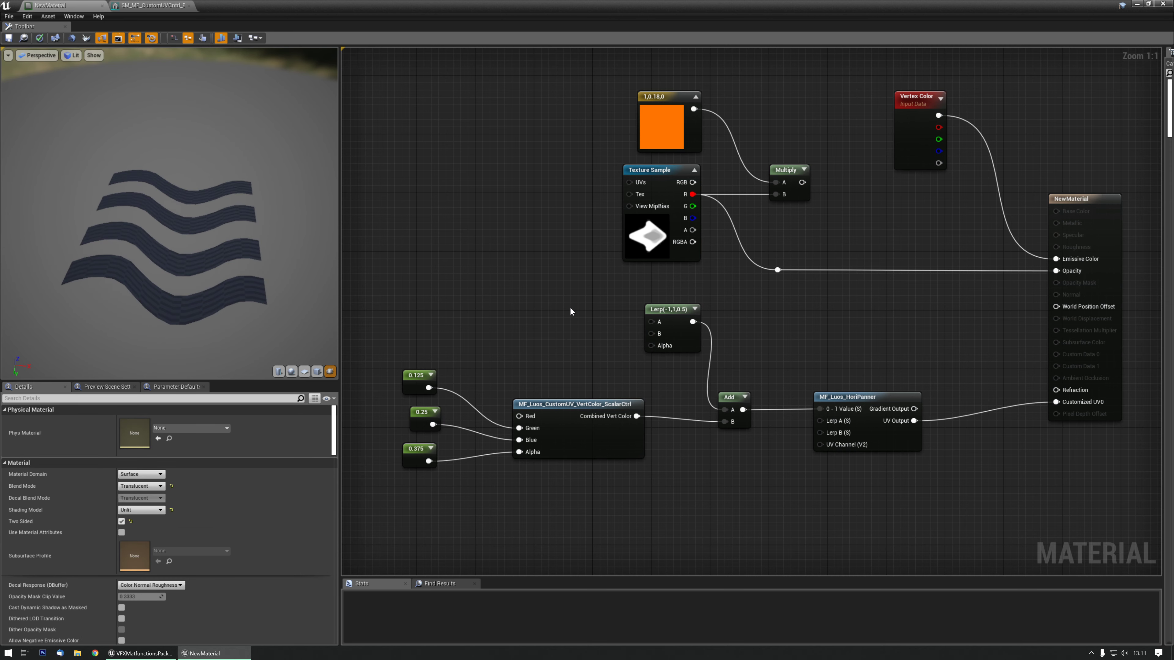
{"action": "left_click", "coordinate": [682, 342]}
{"action": "key", "text": "Delete"}
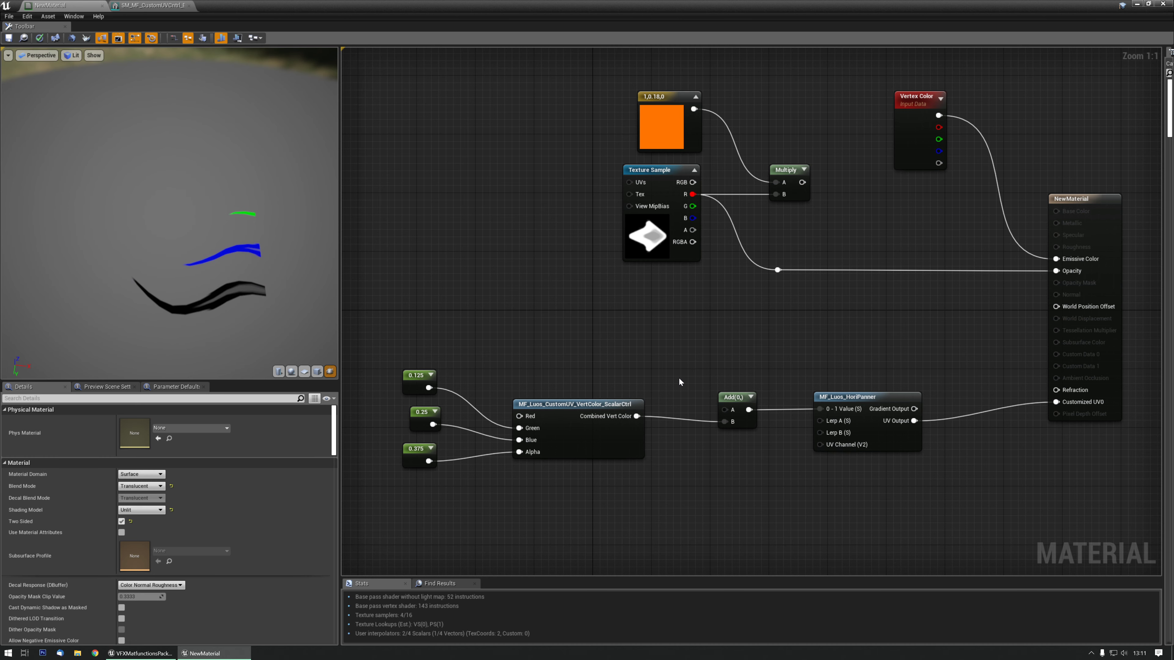
{"action": "left_click_drag", "start_coordinate": [678, 377], "coordinate": [766, 442]}
{"action": "key", "text": "Delete"}
{"action": "right_click_drag", "start_coordinate": [794, 462], "coordinate": [725, 455]}
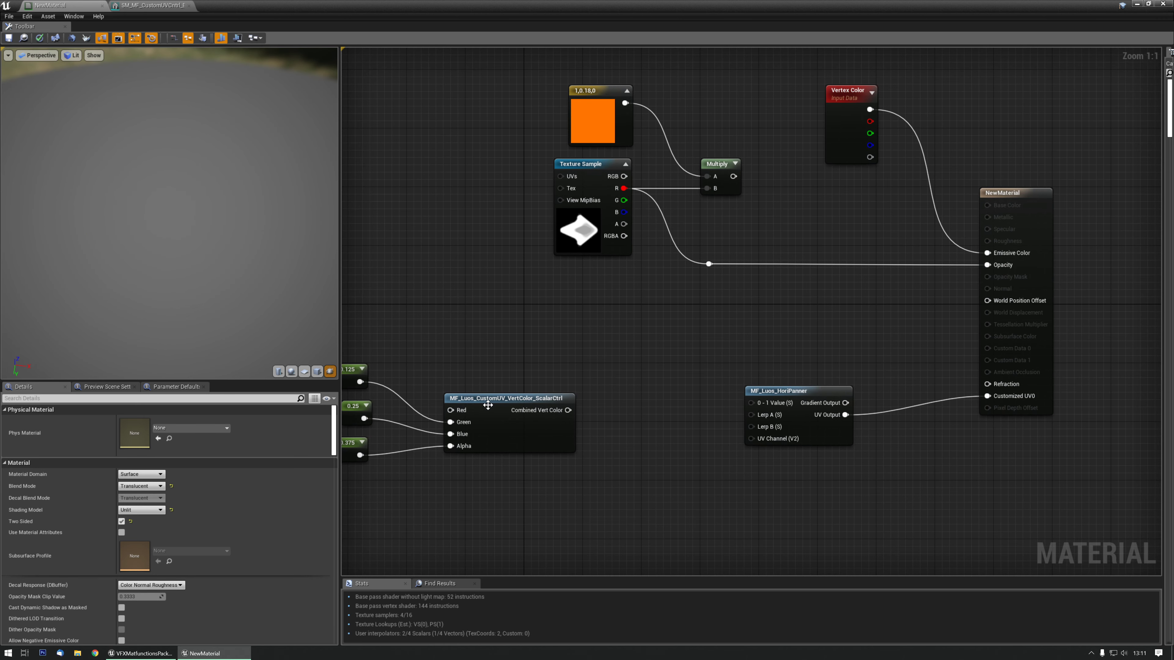
{"action": "left_click", "coordinate": [531, 414]}
{"action": "left_click", "coordinate": [601, 365]}
{"action": "right_click_drag", "start_coordinate": [613, 367], "coordinate": [655, 373]}
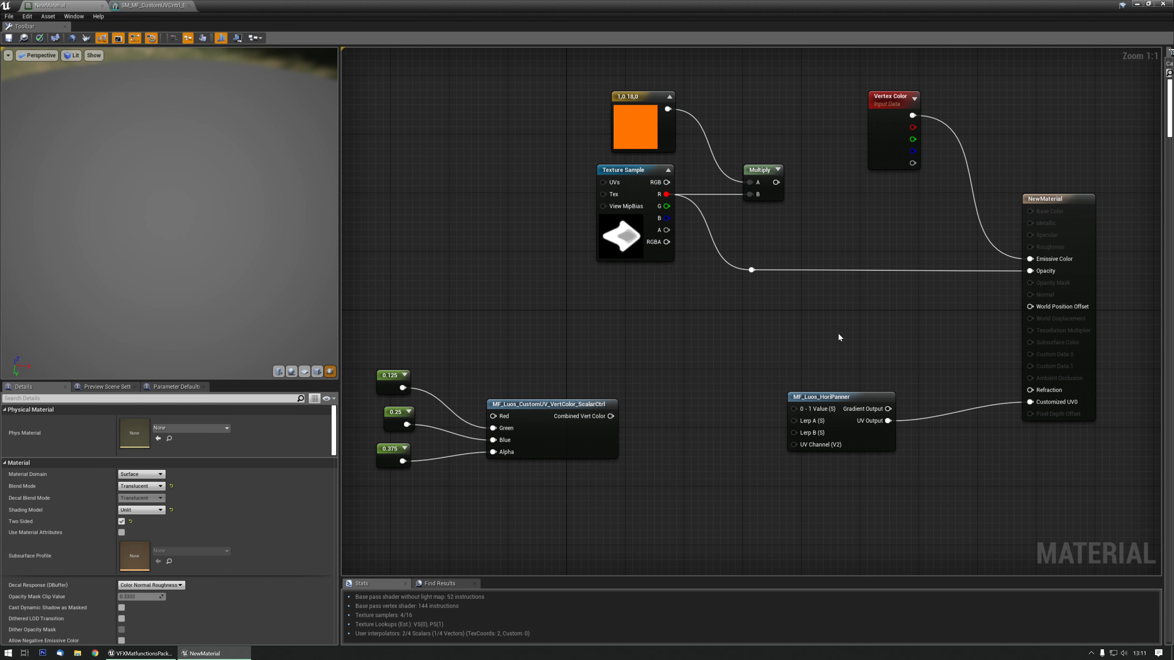